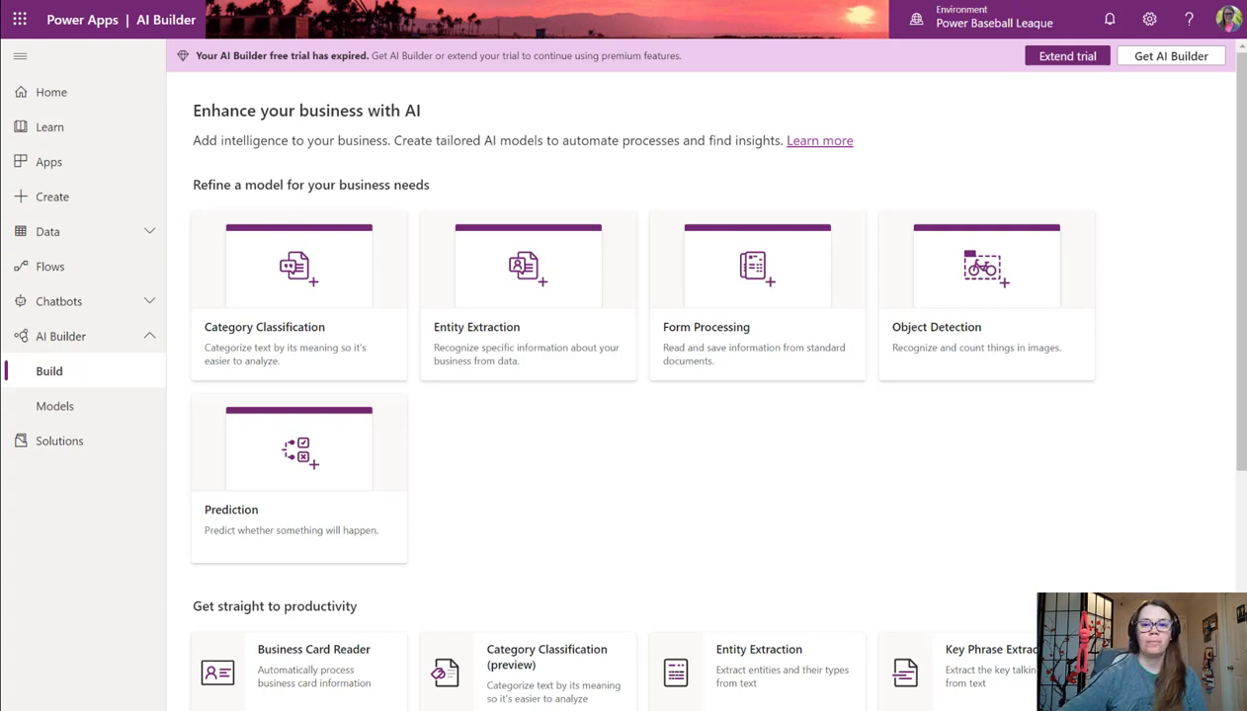
Create a new form processing model named 'Registration Form - Short Form'.
click(785, 300)
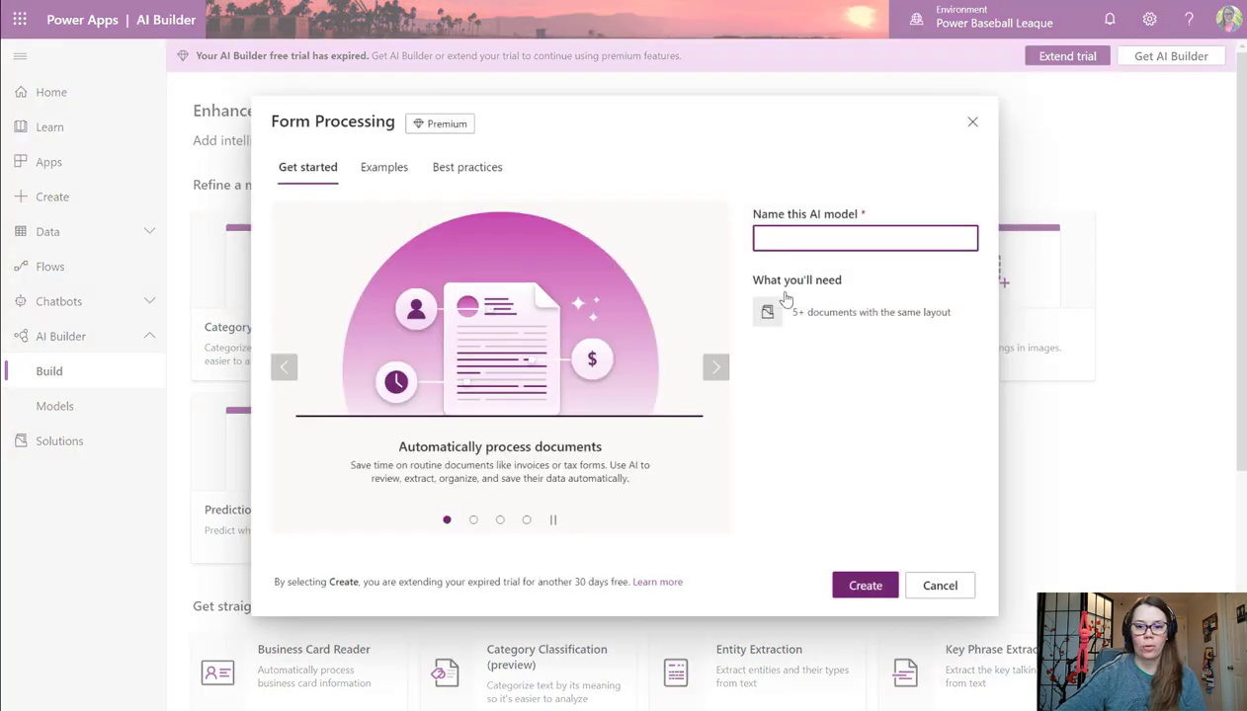
text(RE)
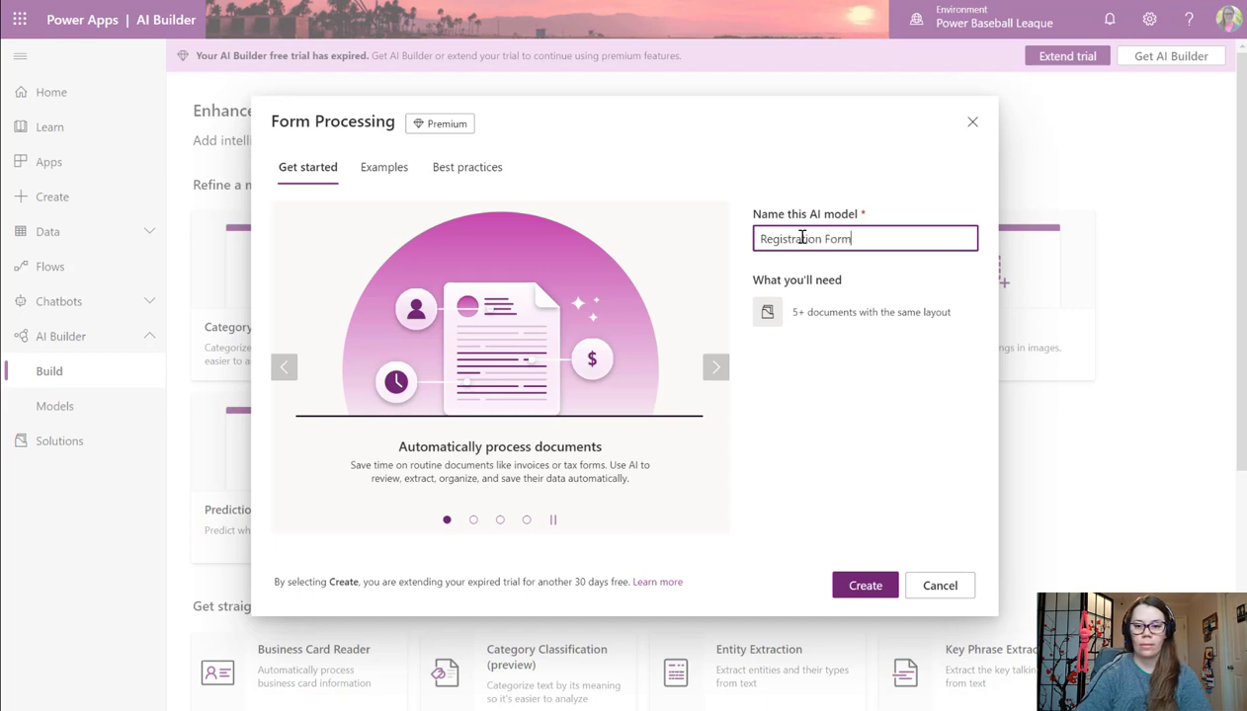
text(rm)
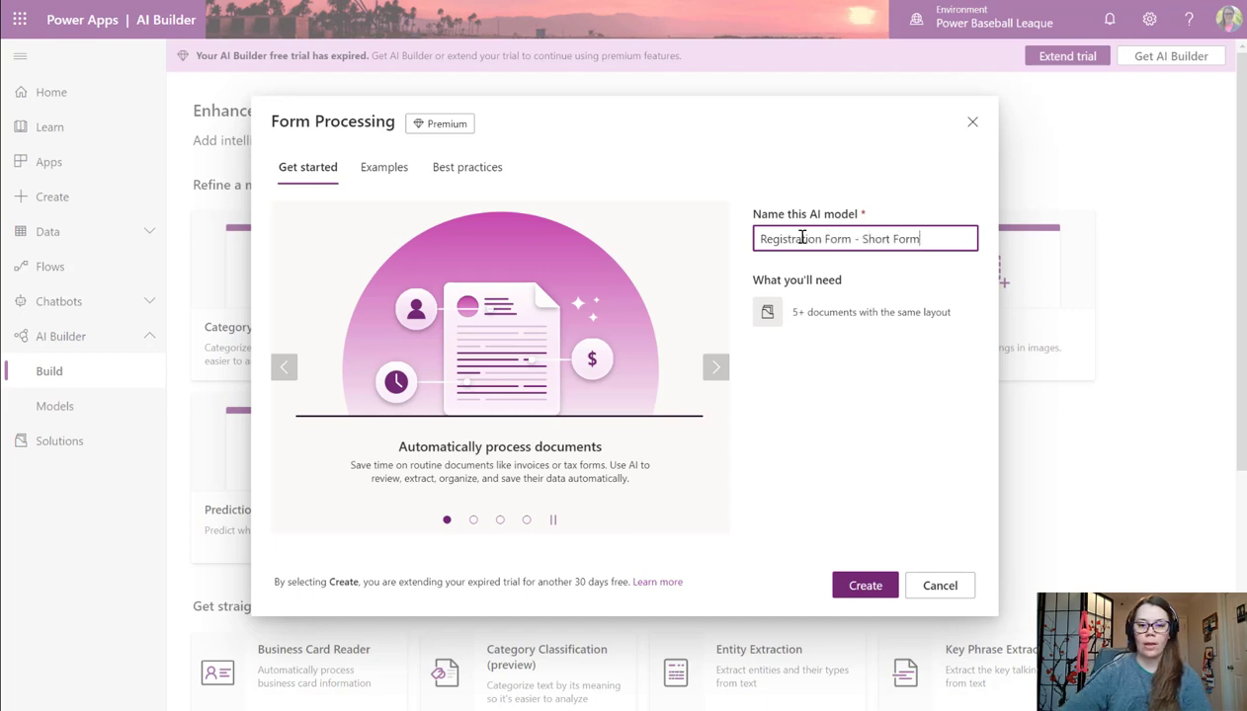
click(864, 588)
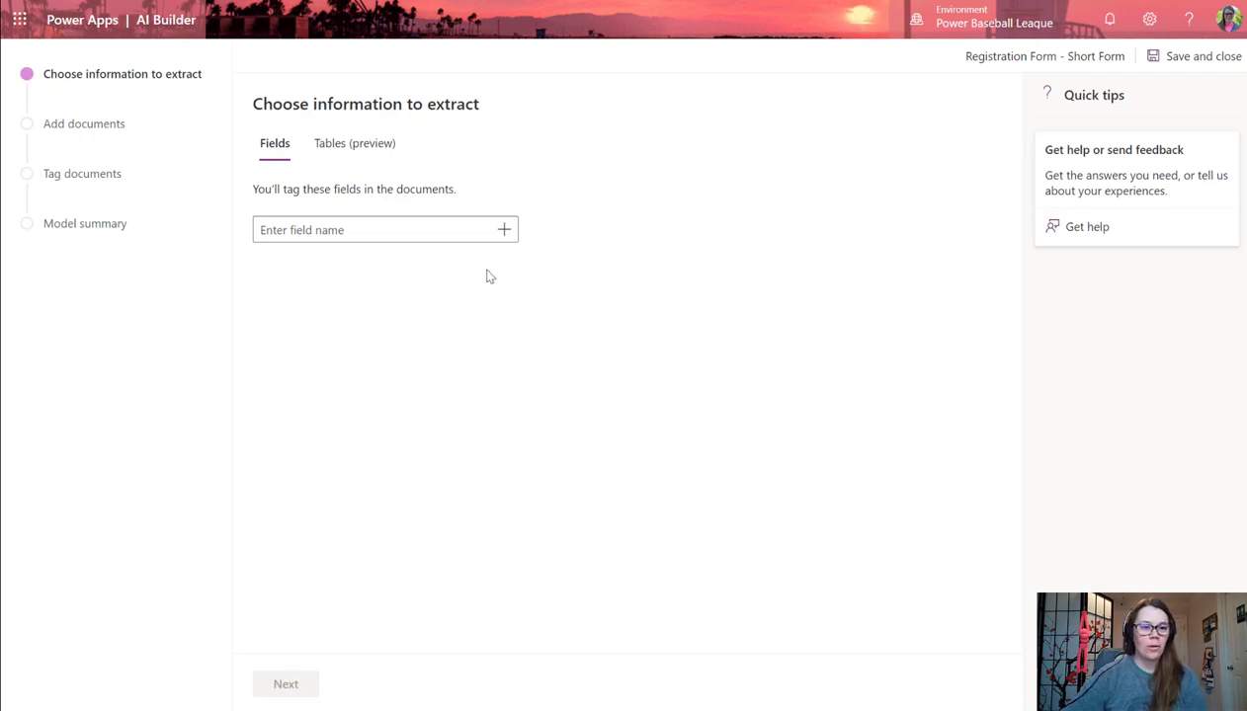
Add Child Name, Date of Birth, Years Played and Email as the four fields to extract.
click(438, 231)
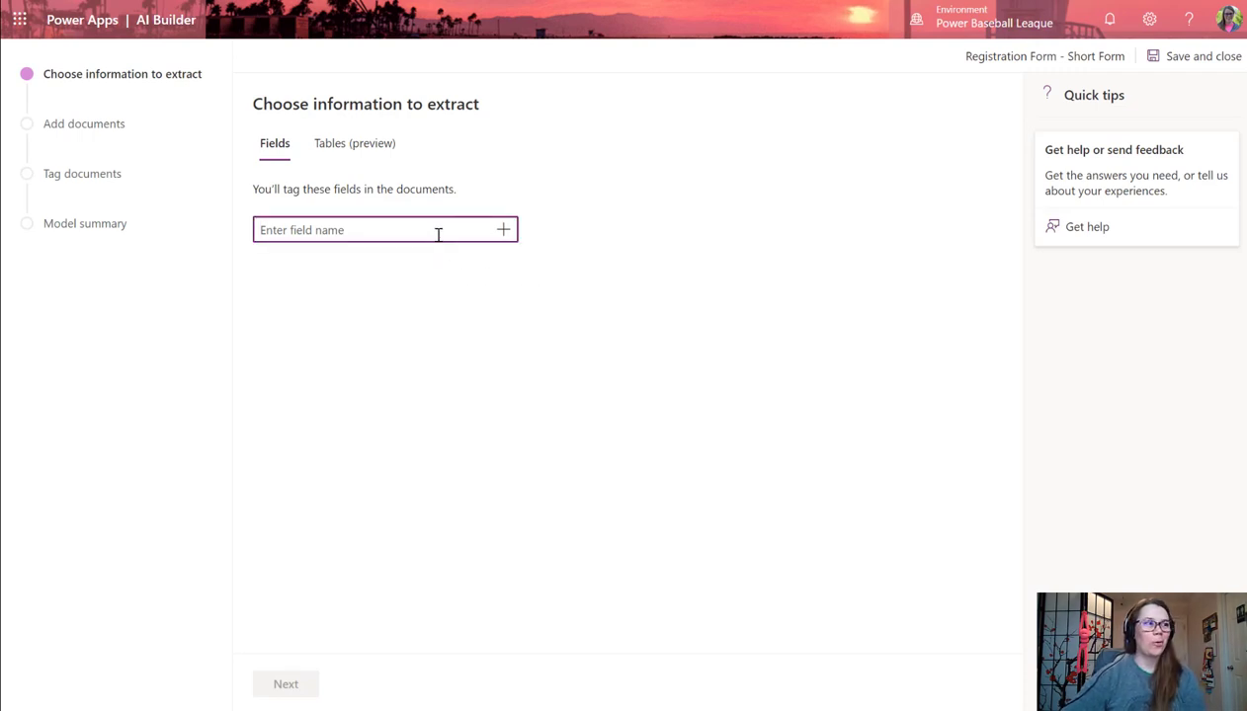
text(Ch)
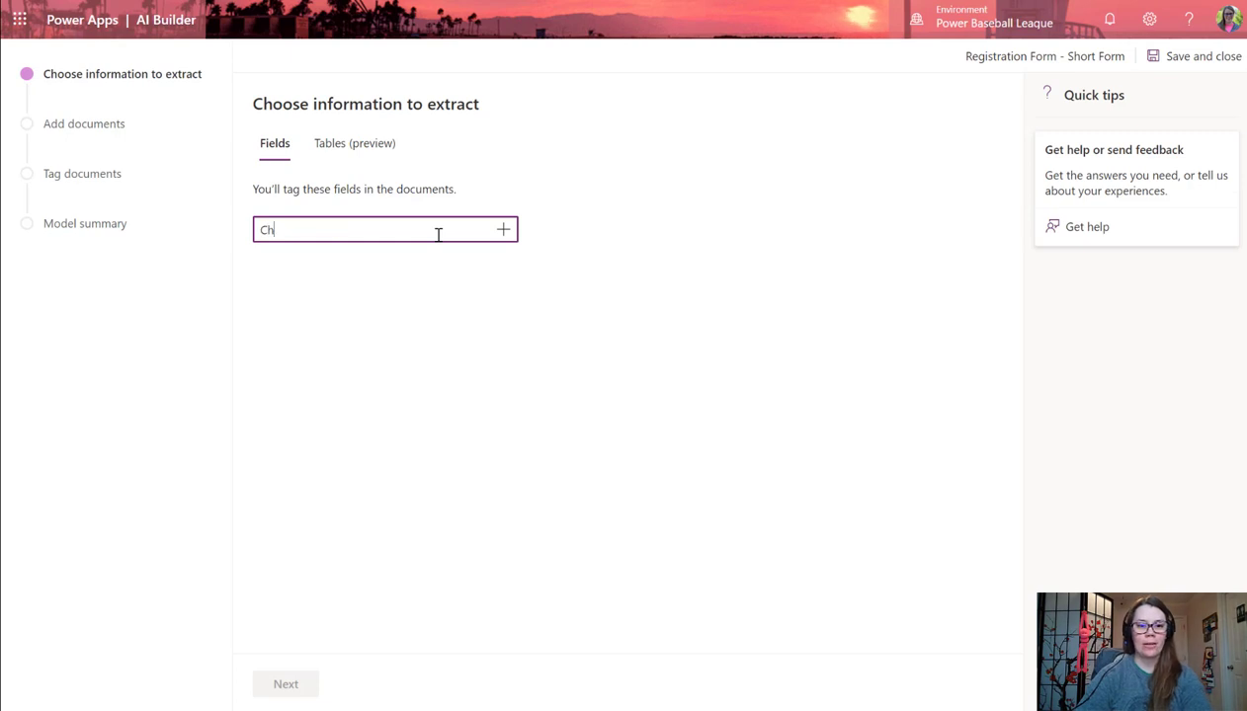
text(ild Name)
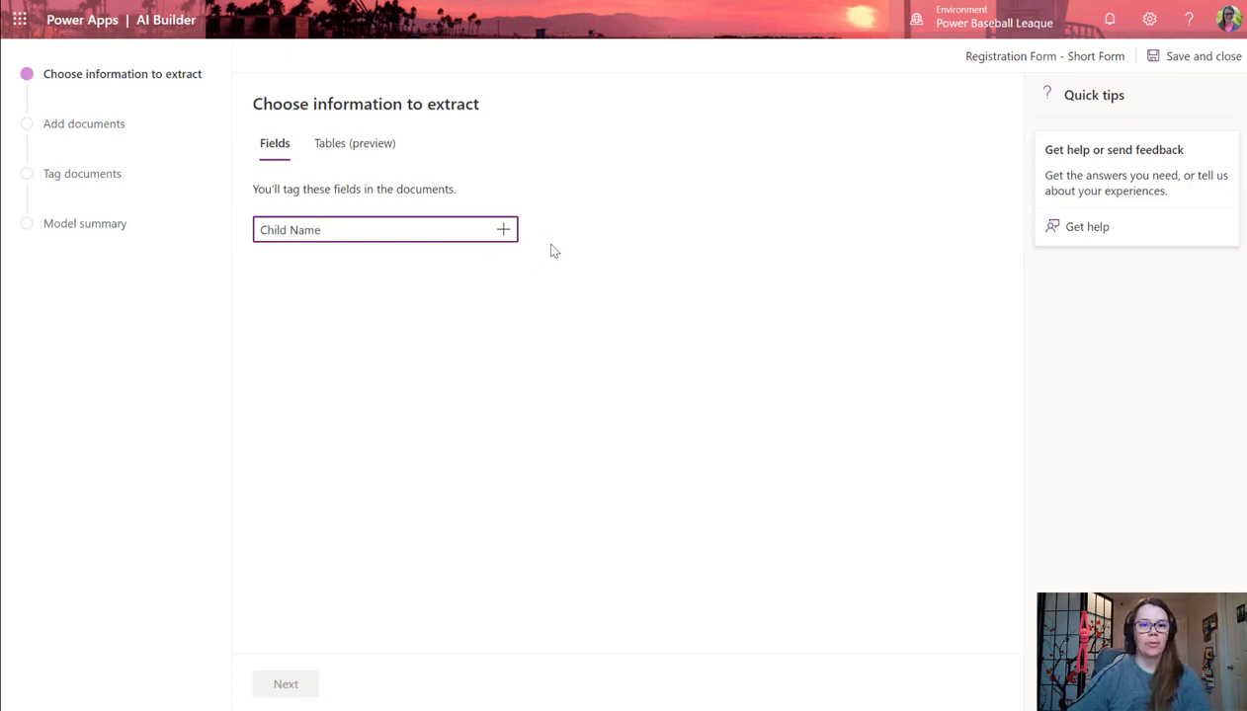
click(504, 232)
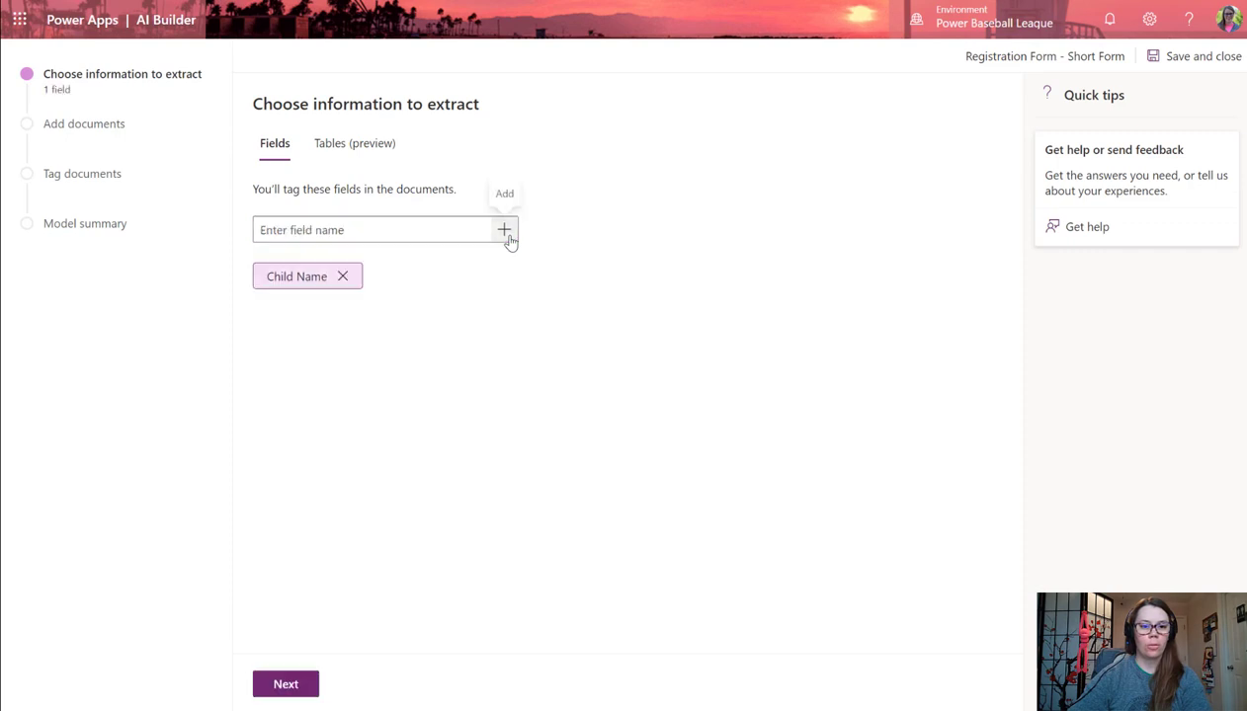
click(390, 228)
text(Date of Birth)
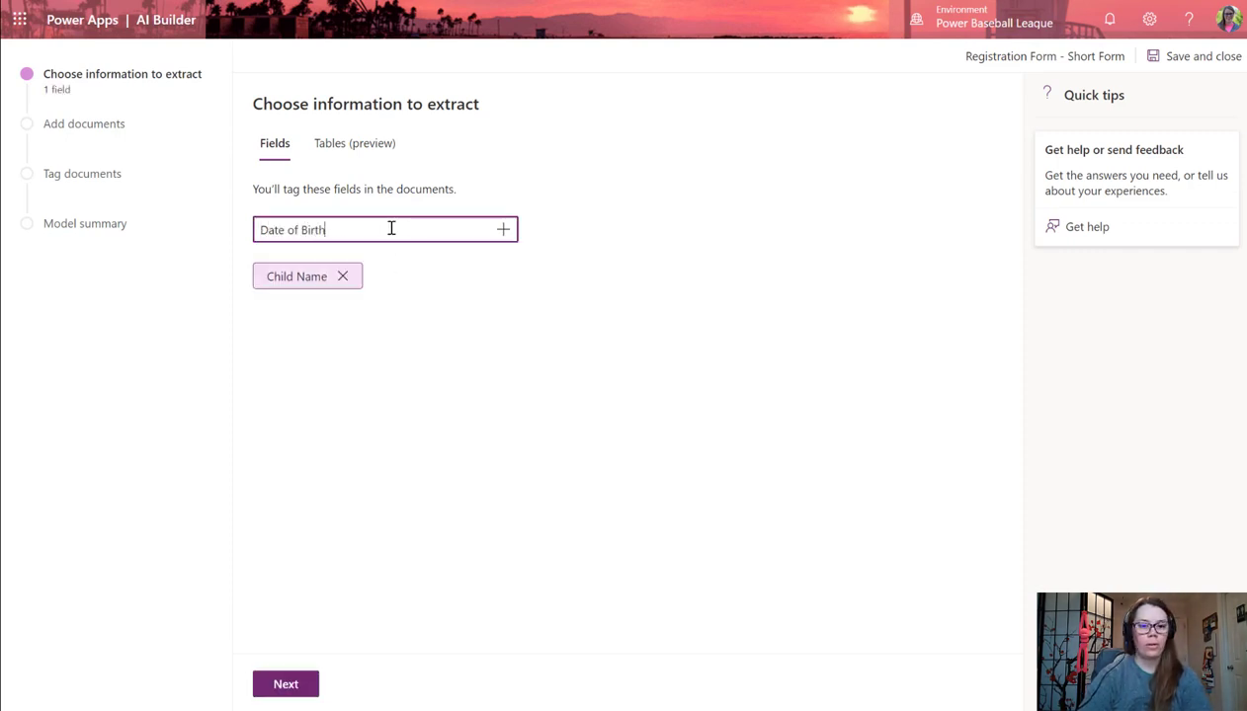
key(Return)
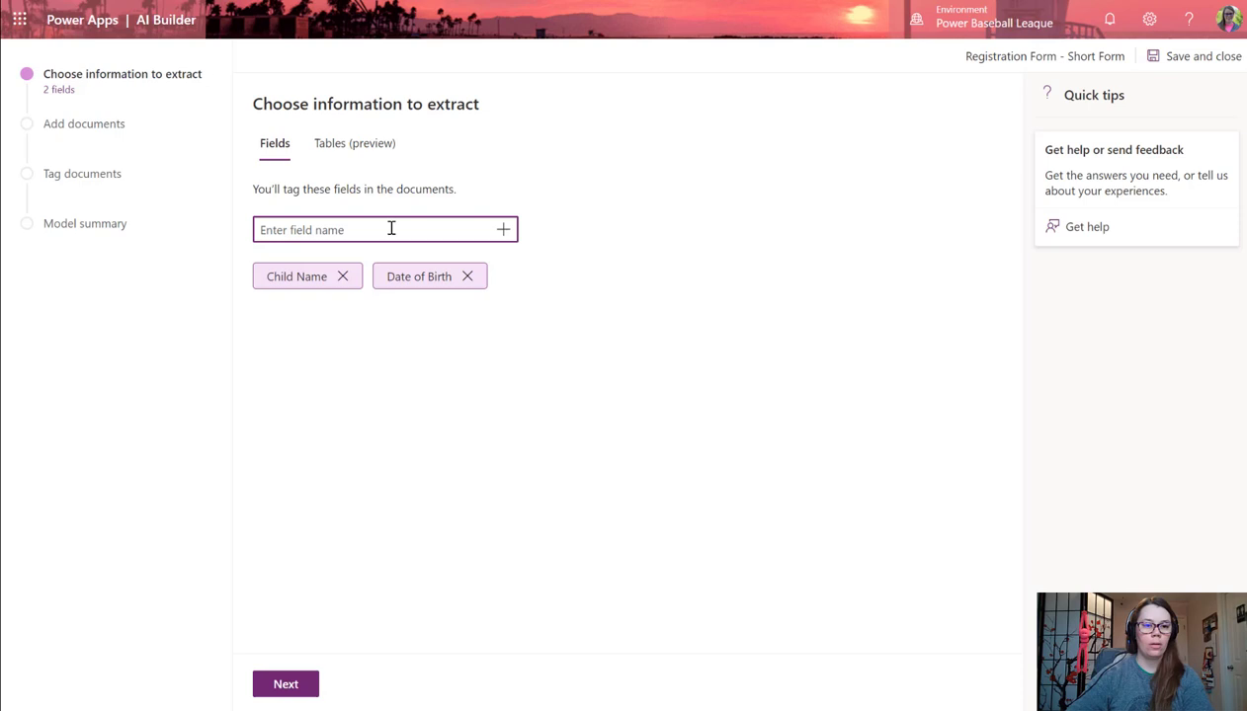
text(Years P)
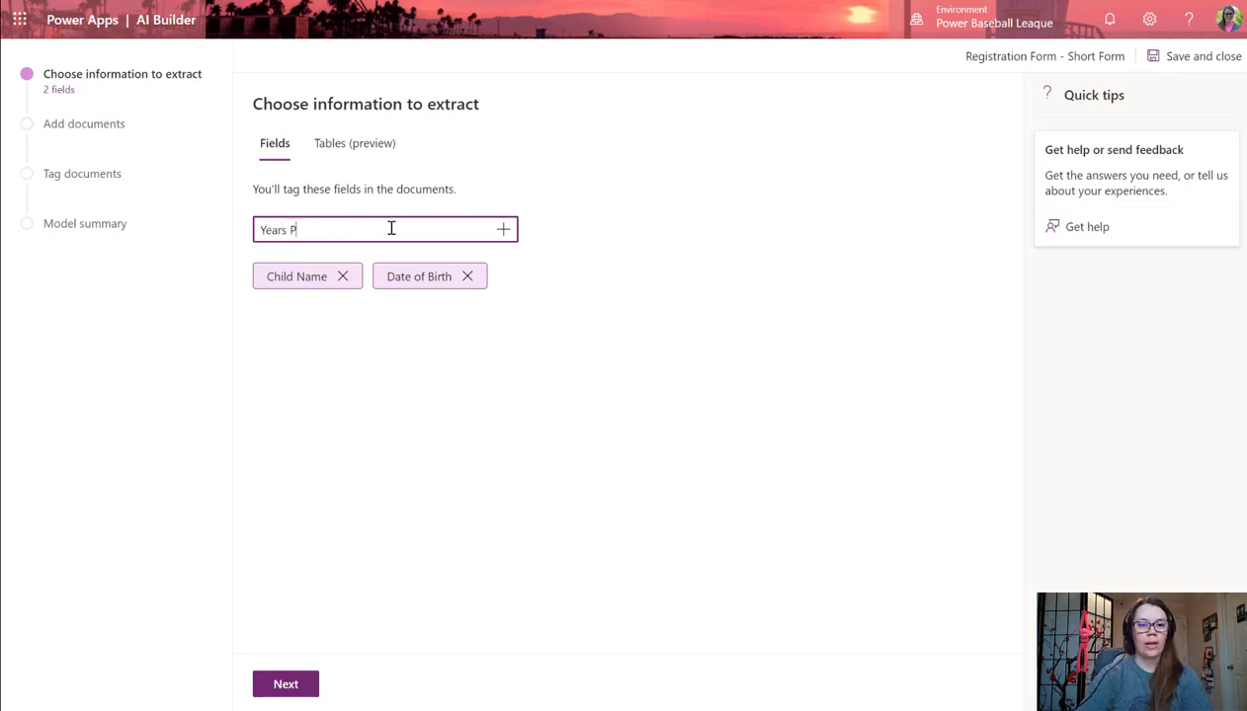
text(layed)
key(Return)
text(Email)
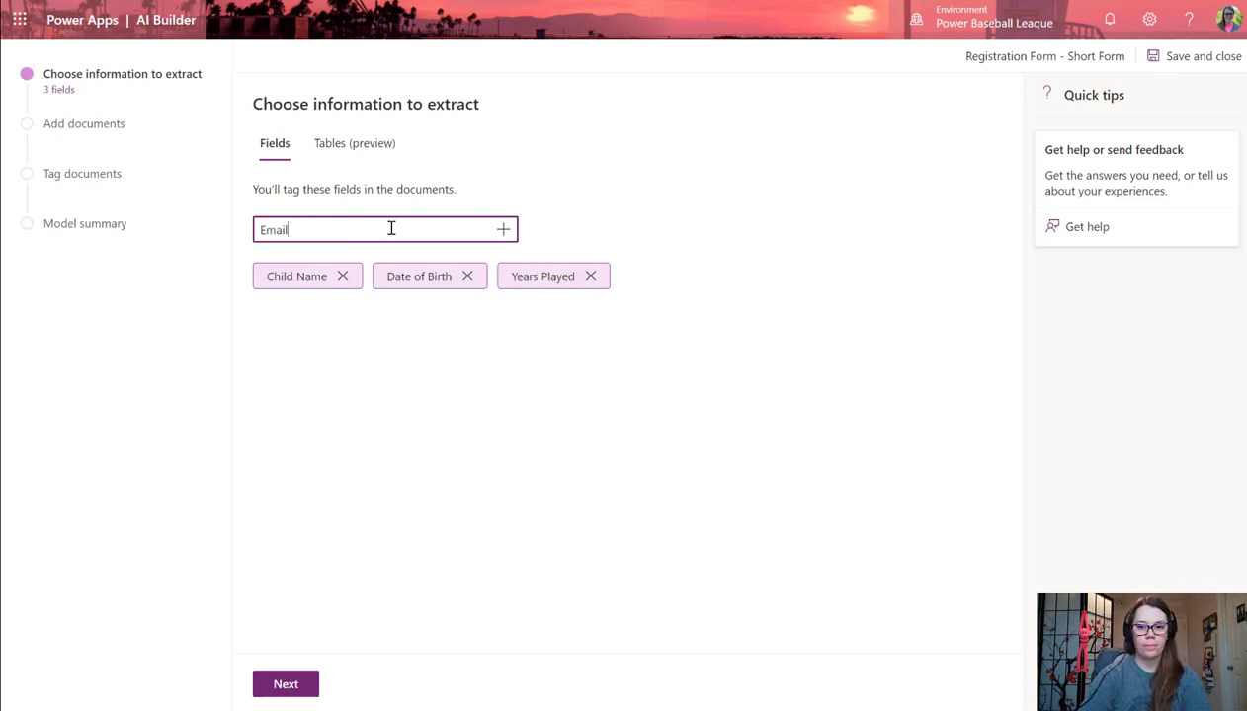
key(Return)
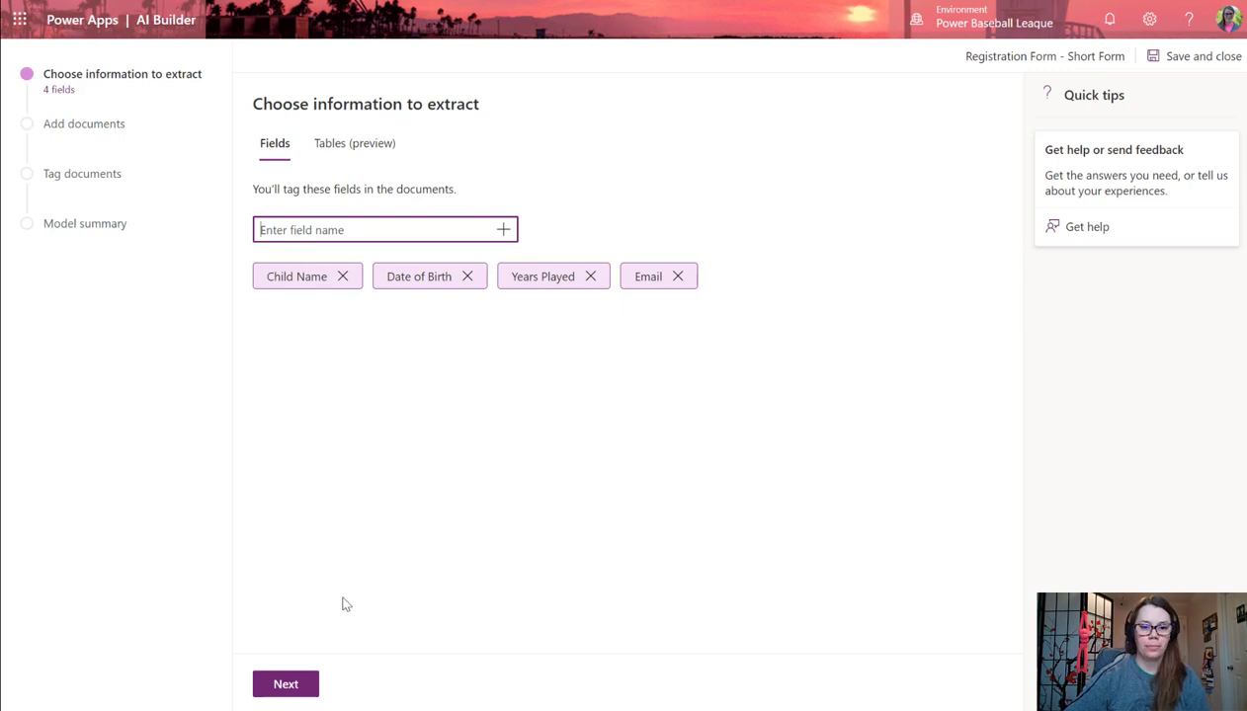
Upload all ten SCAN PDF registration forms from local storage and analyze them.
click(300, 691)
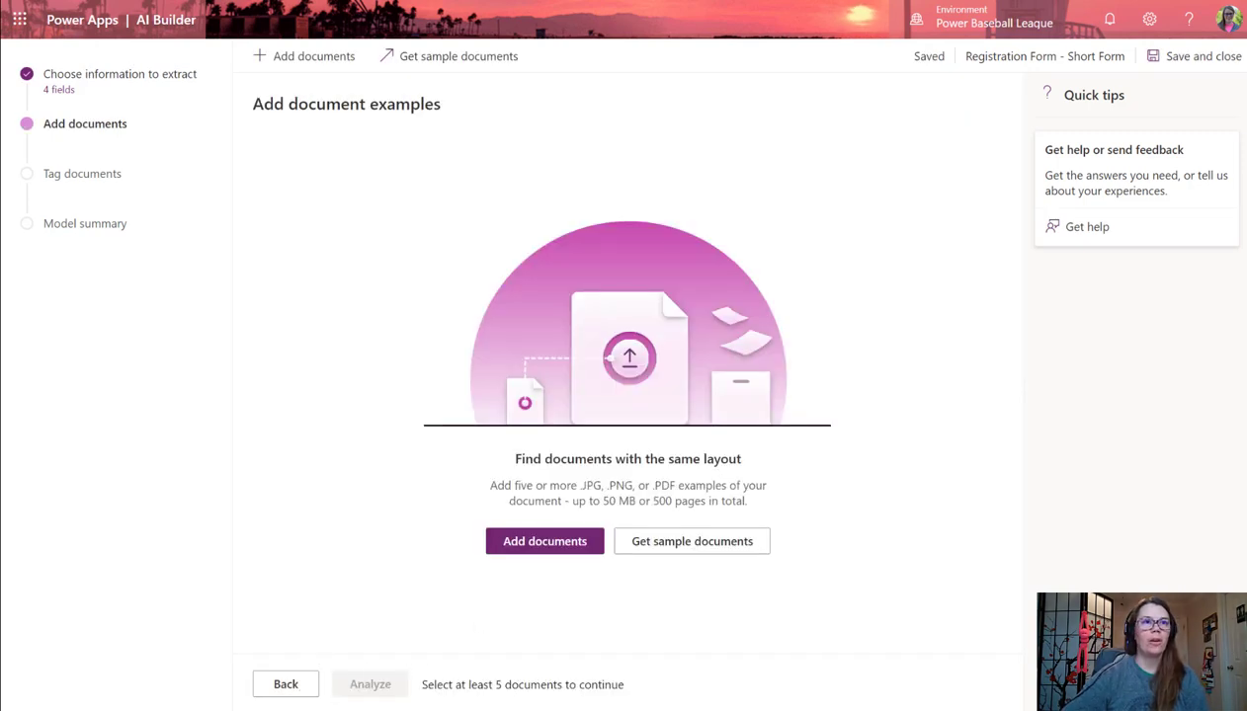
click(553, 544)
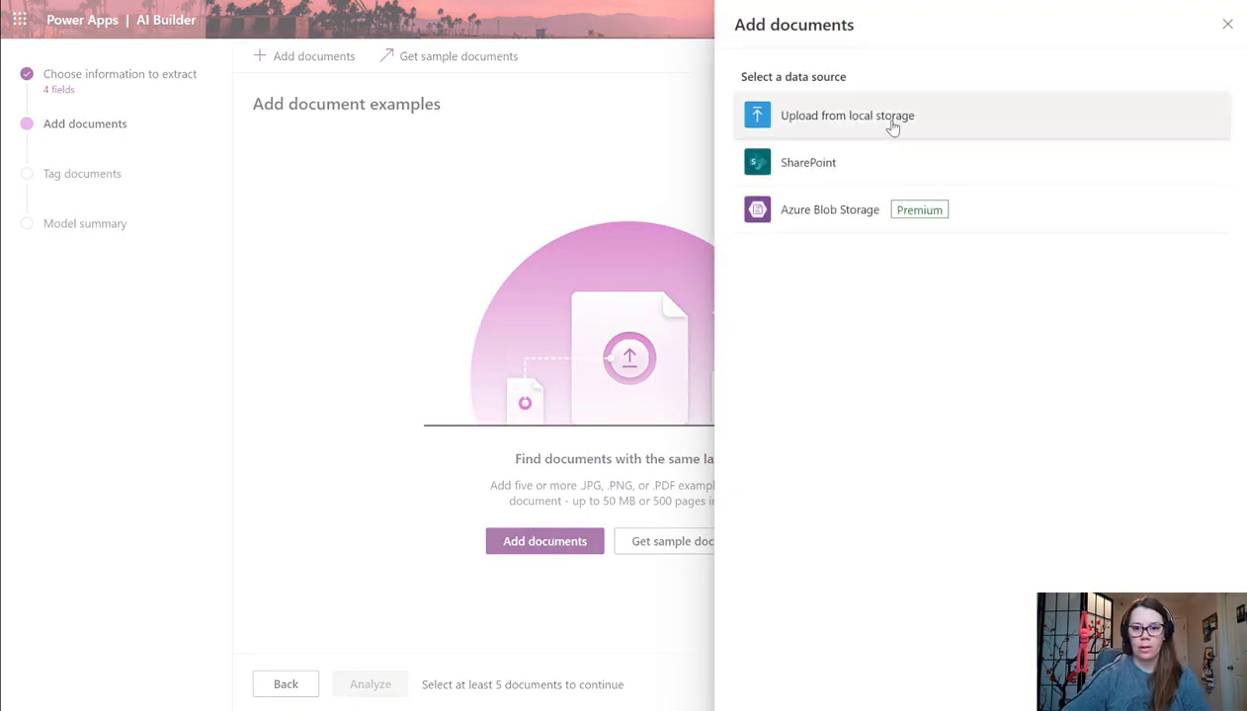
click(887, 119)
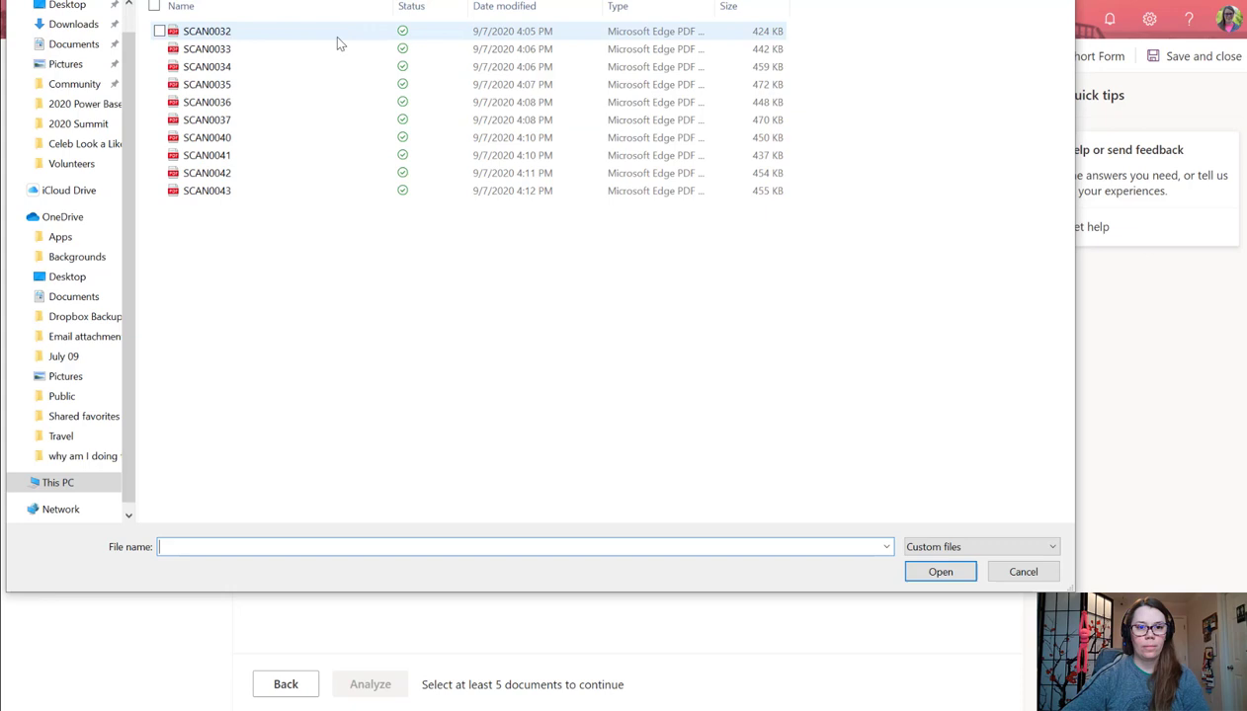
click(329, 34)
shift+click(321, 193)
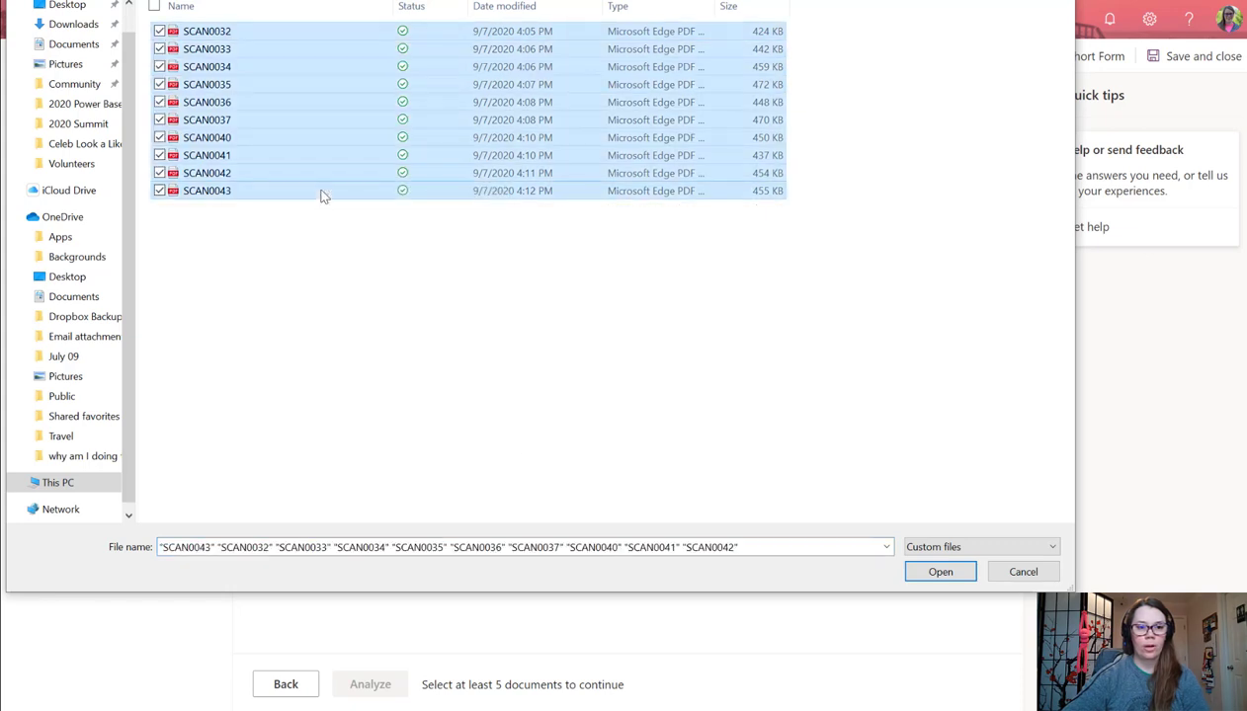
click(940, 573)
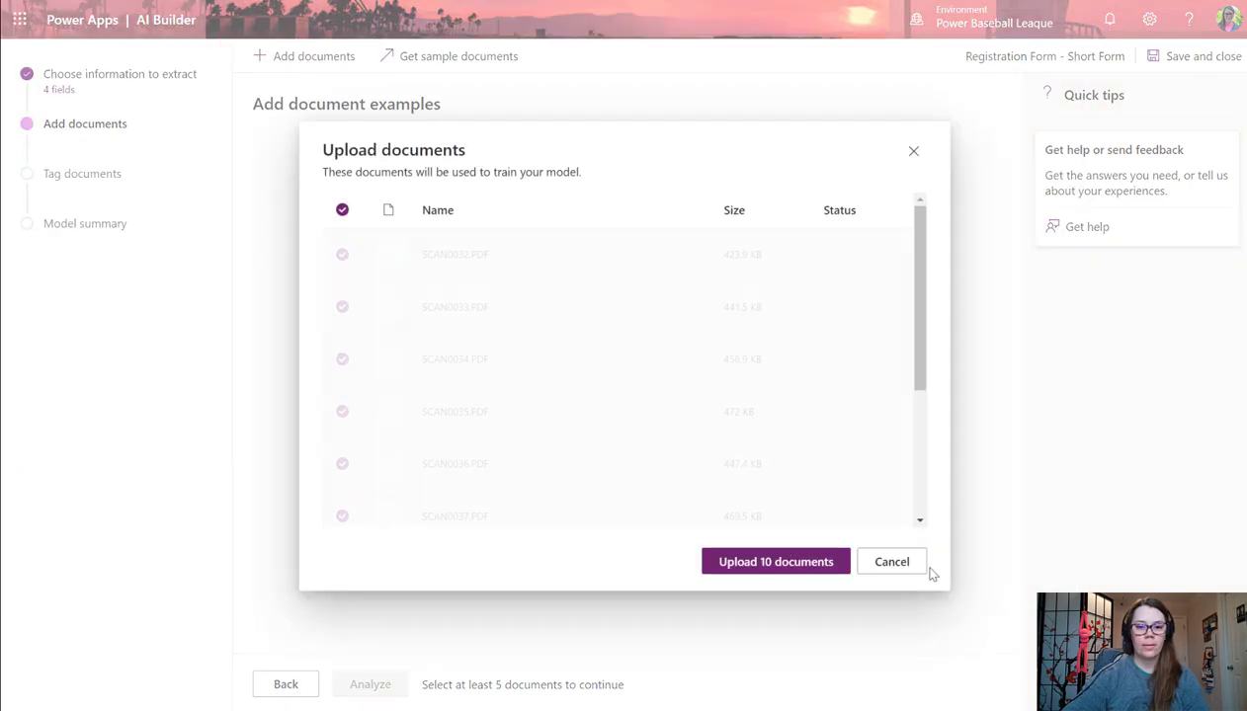
click(779, 561)
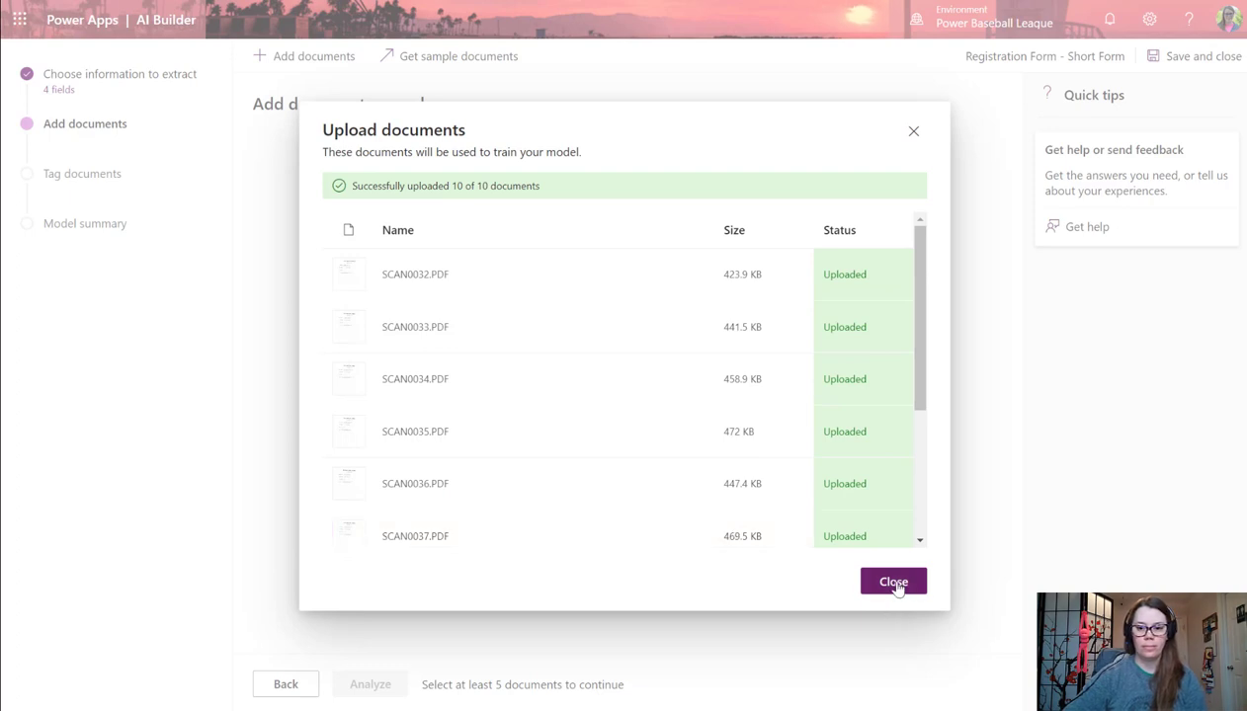
click(894, 585)
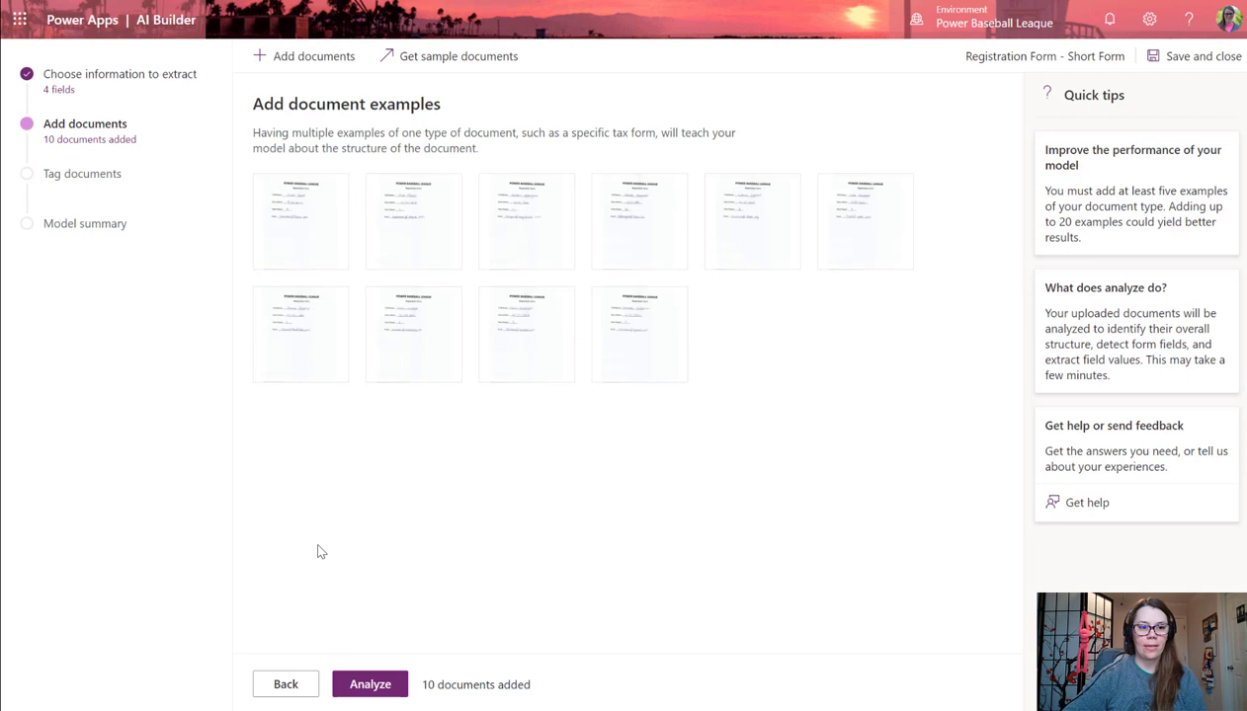
click(385, 682)
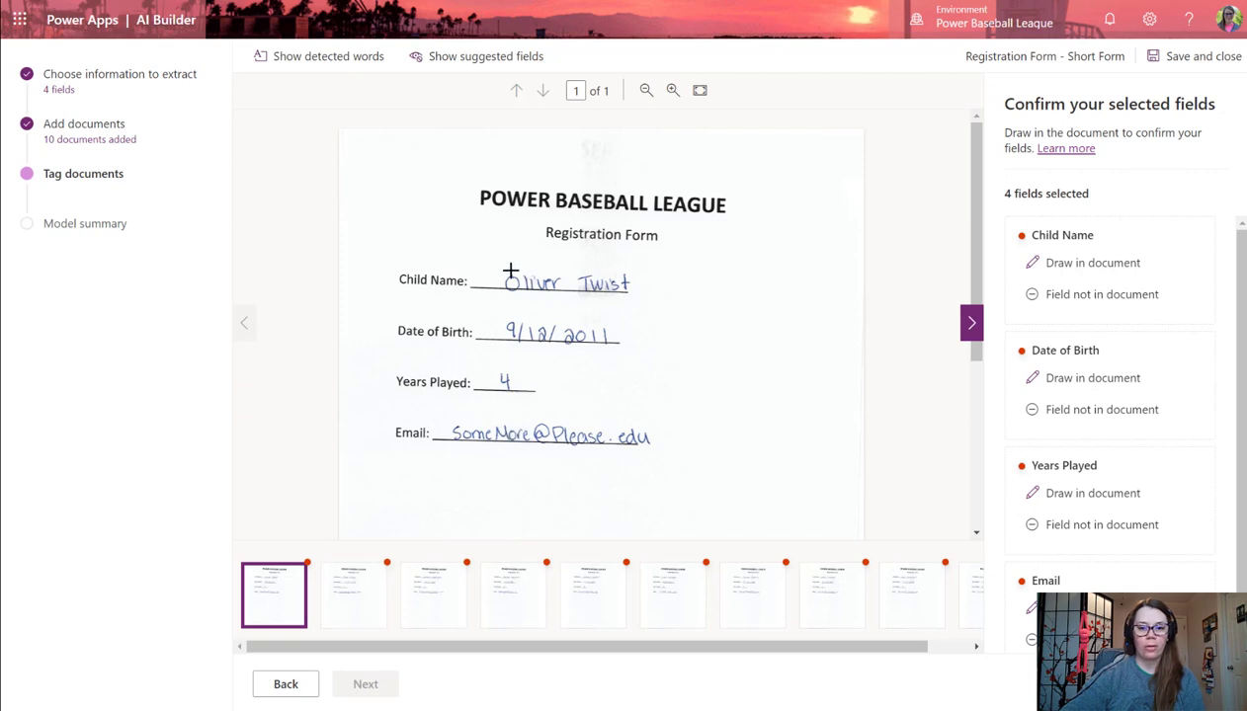
Tag the first form's child name, date of birth, years played 4 and email.
drag(499, 266, 636, 295)
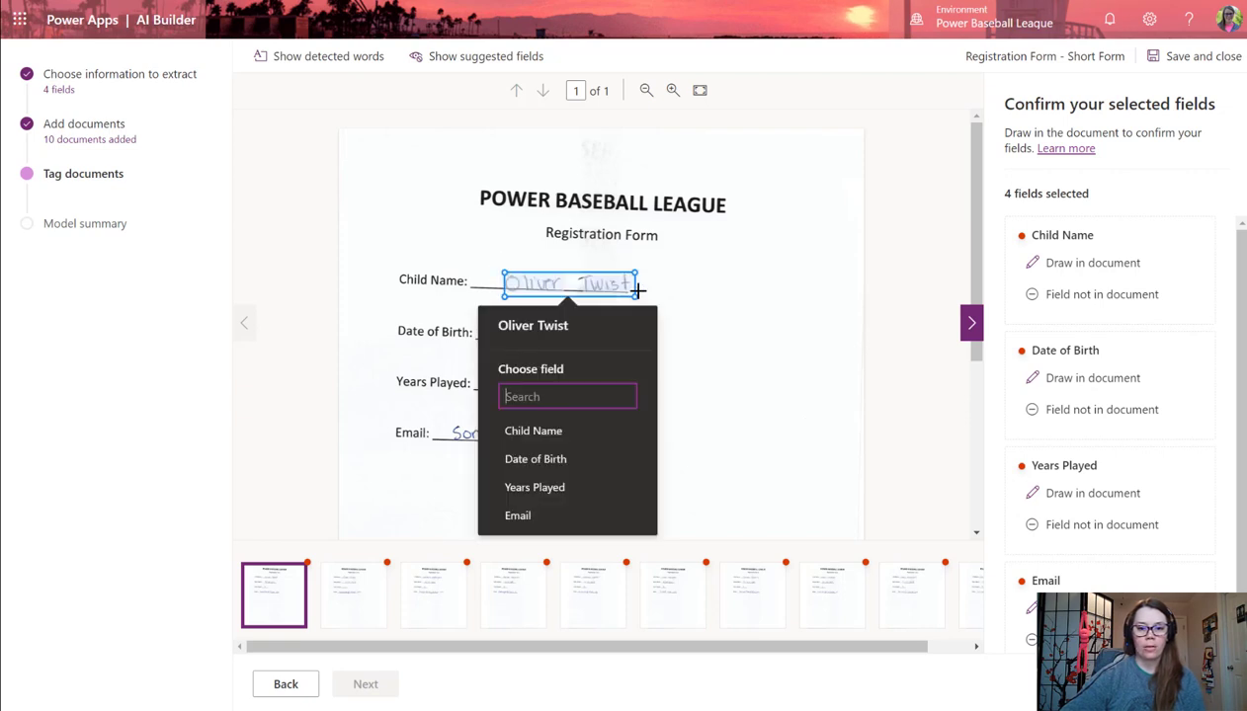
click(555, 429)
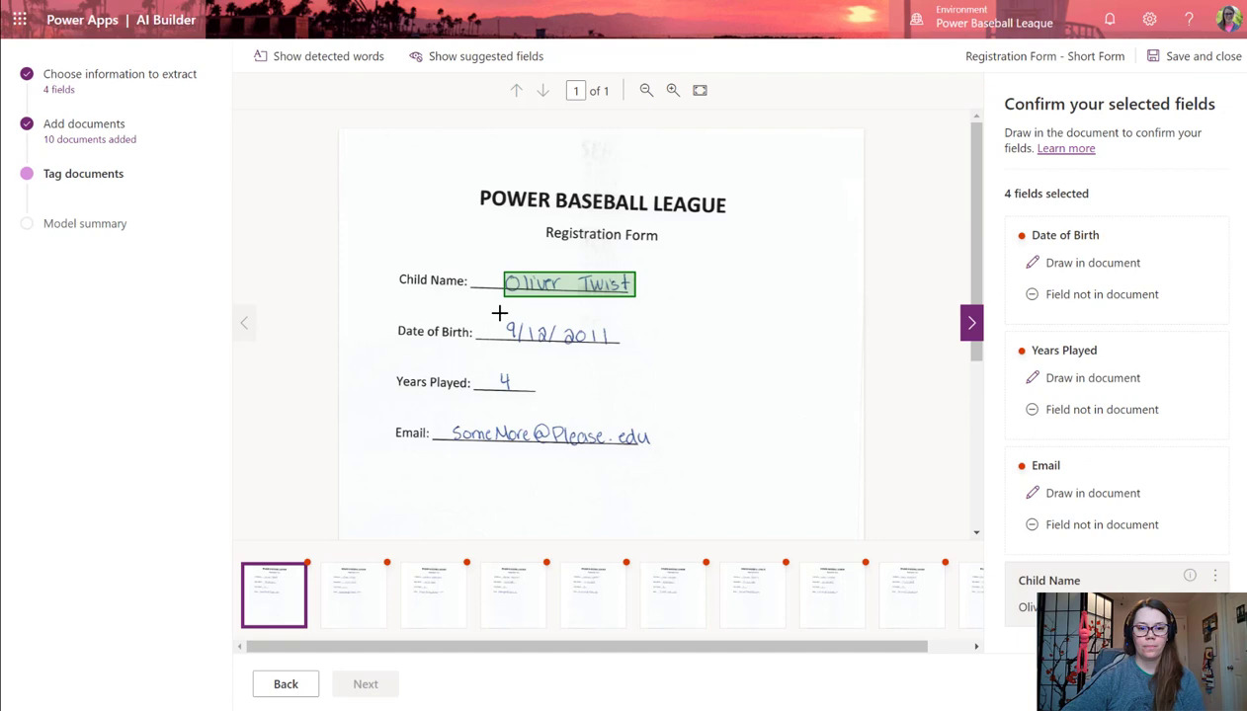
drag(506, 318, 622, 350)
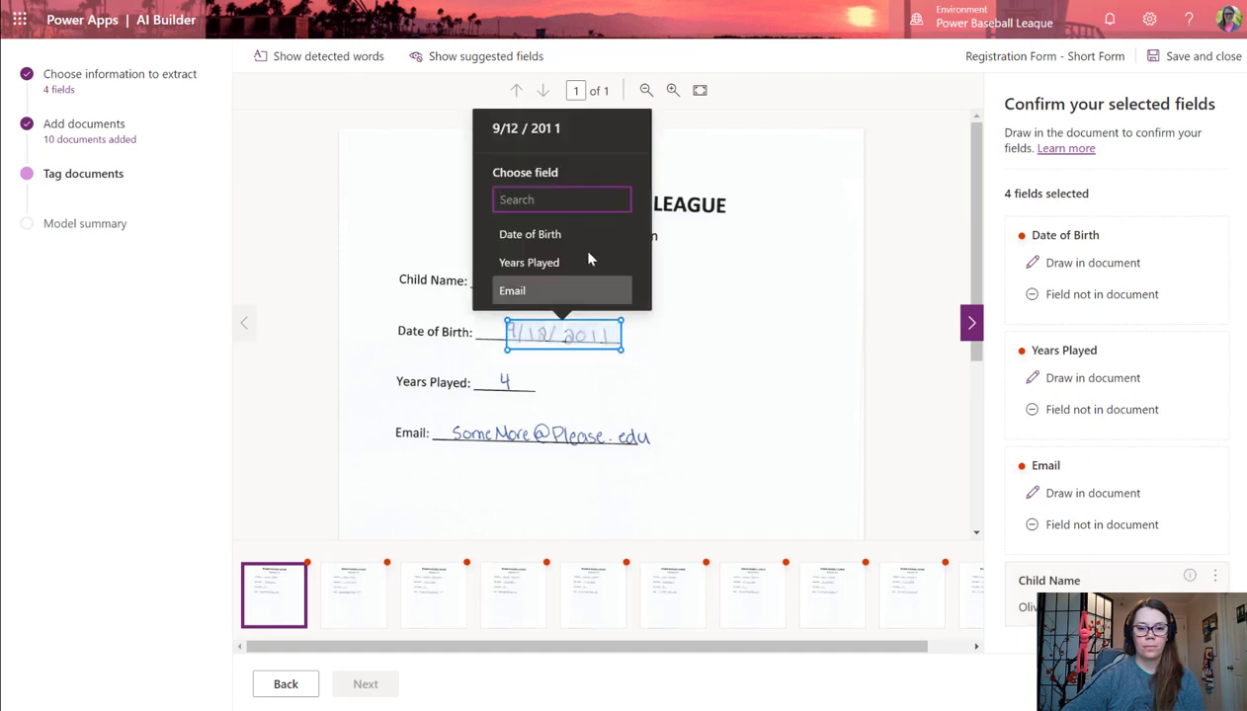
click(549, 235)
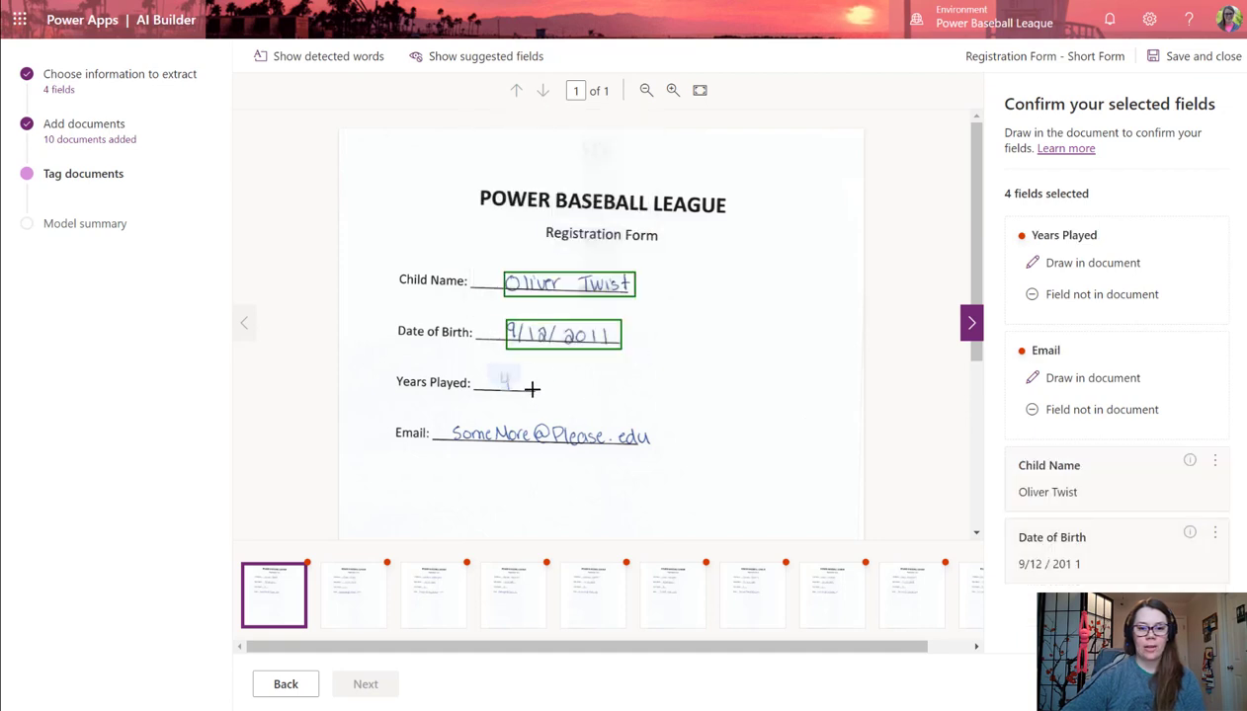
drag(474, 366, 539, 401)
click(578, 351)
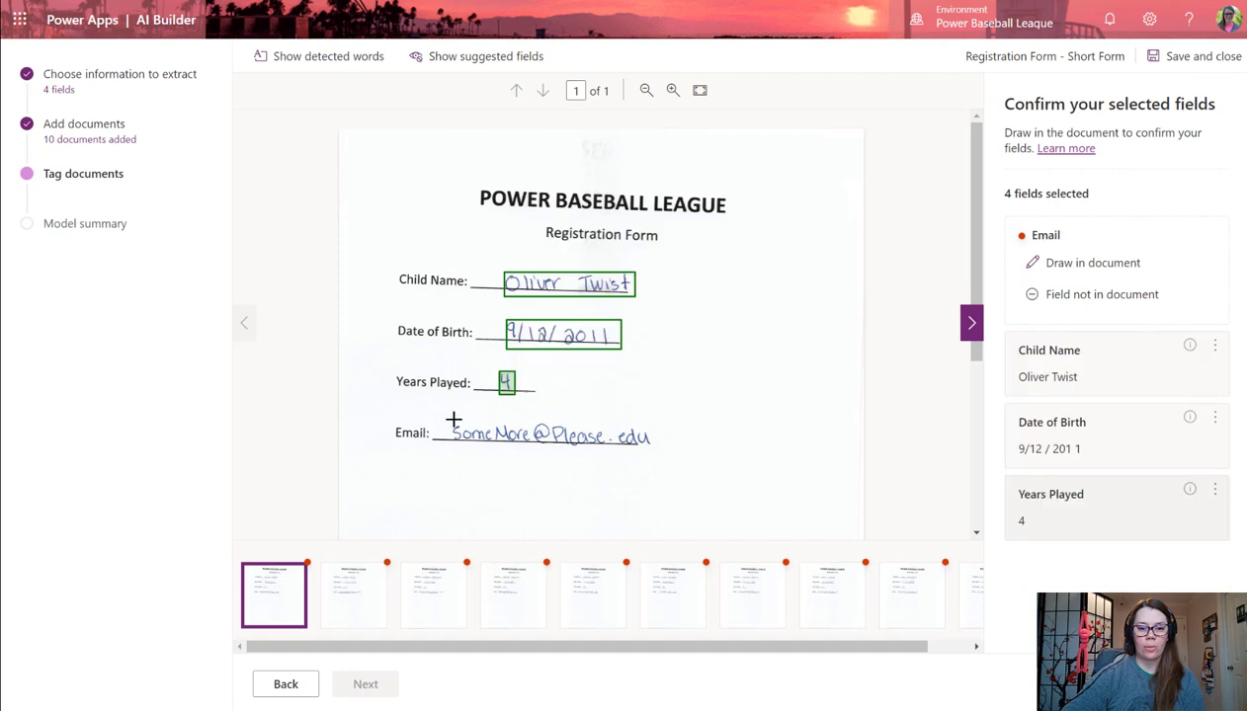
drag(432, 422, 651, 451)
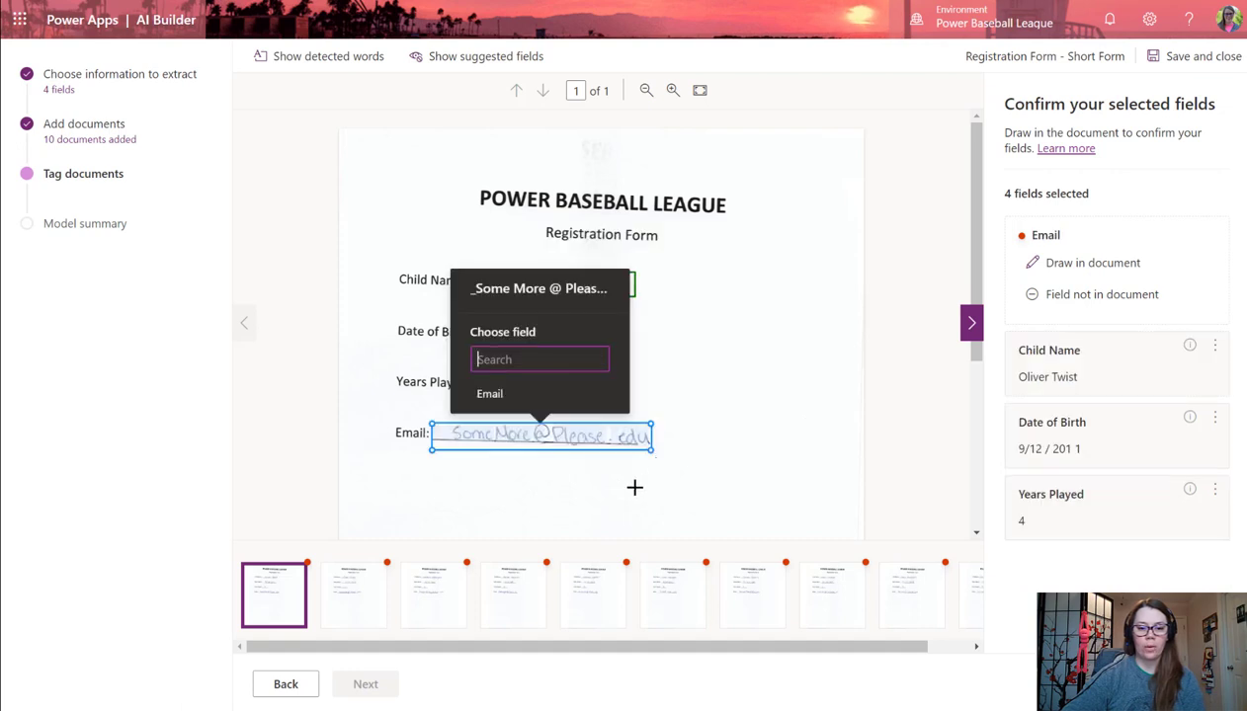
click(487, 391)
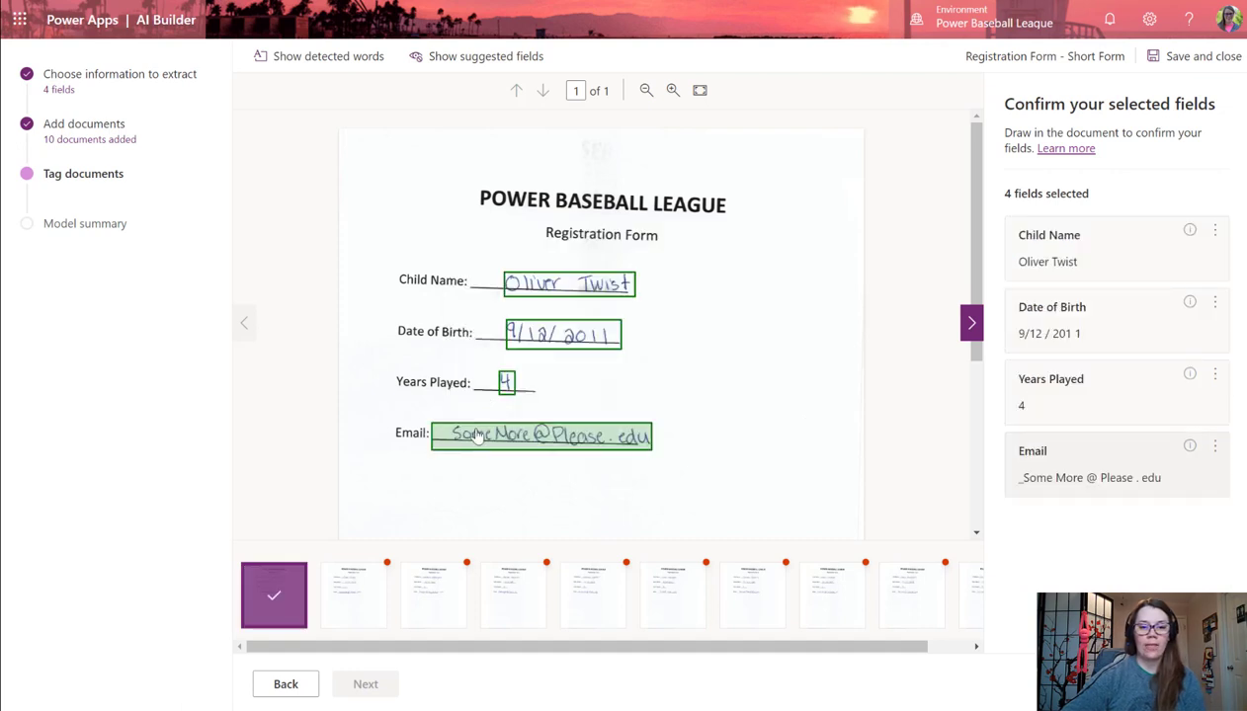
On the second form, tag the child name and the full email address.
click(347, 613)
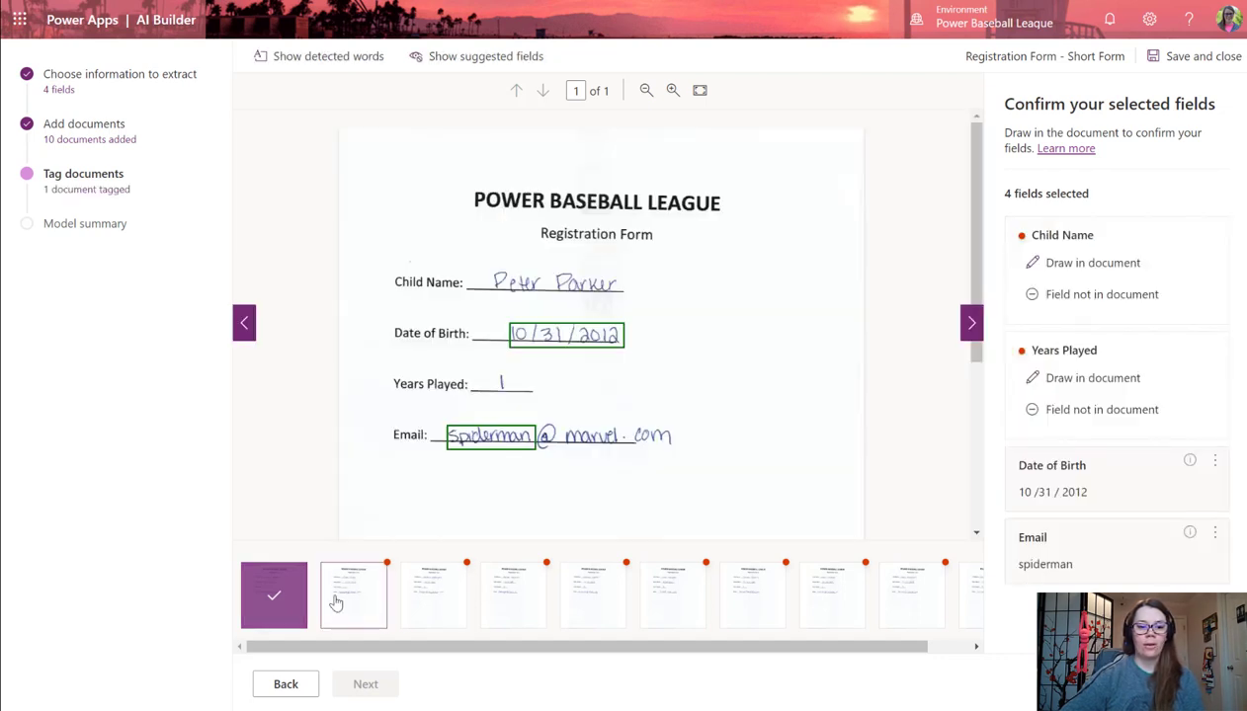
drag(491, 268, 625, 306)
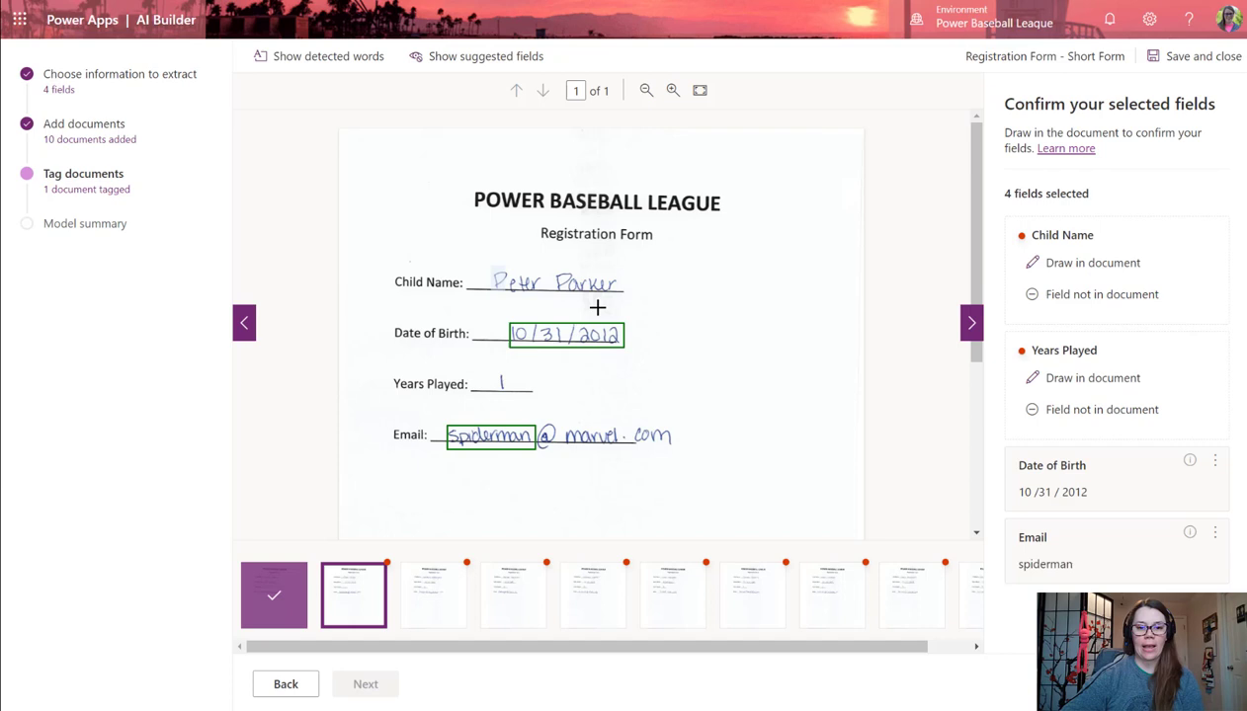
click(524, 432)
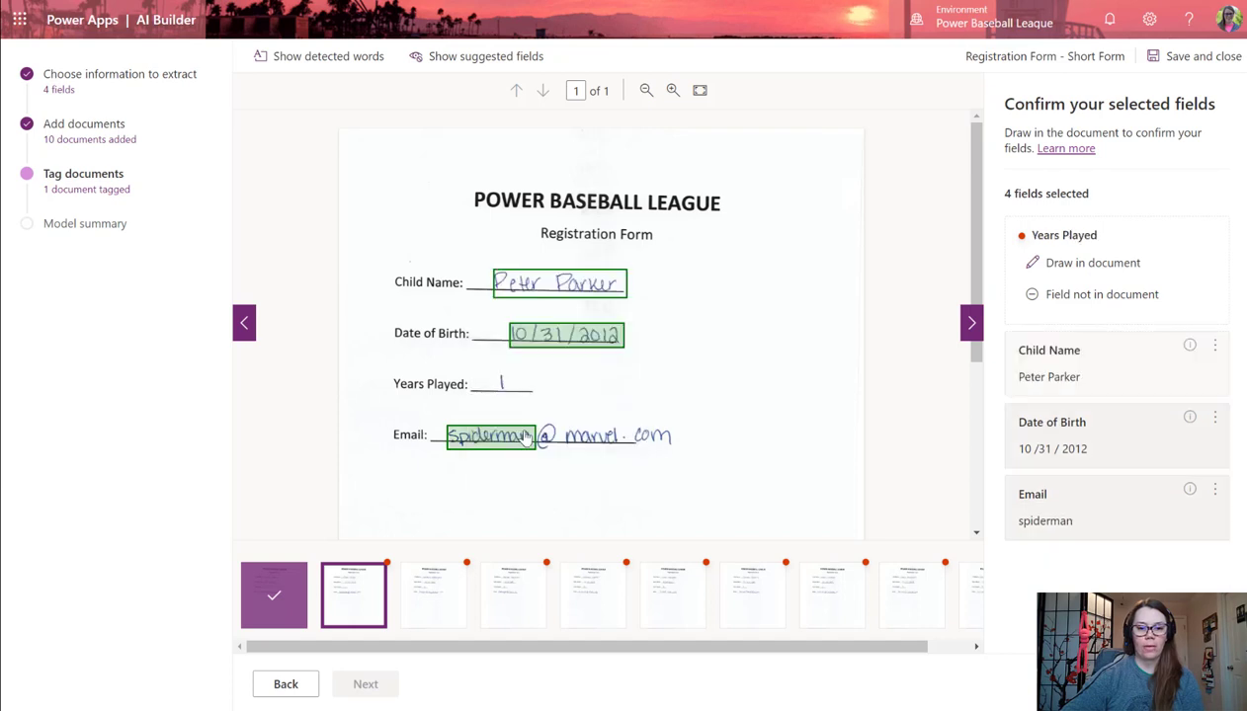
click(550, 341)
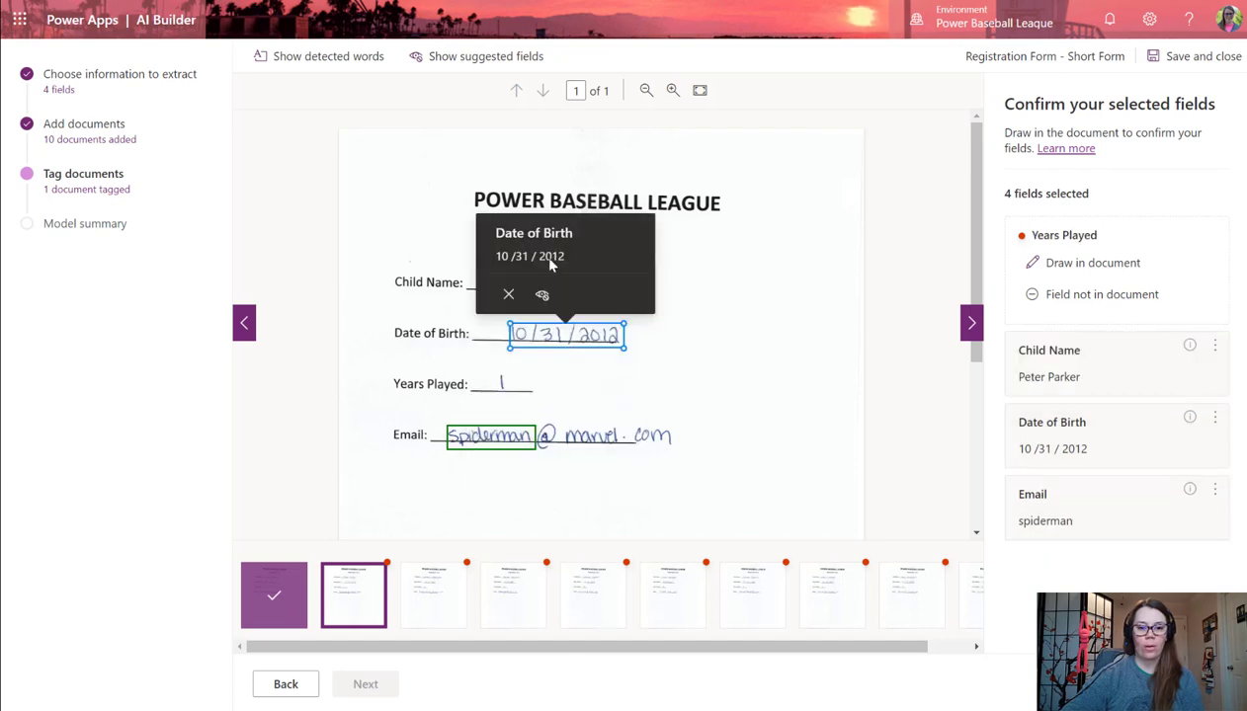
click(692, 373)
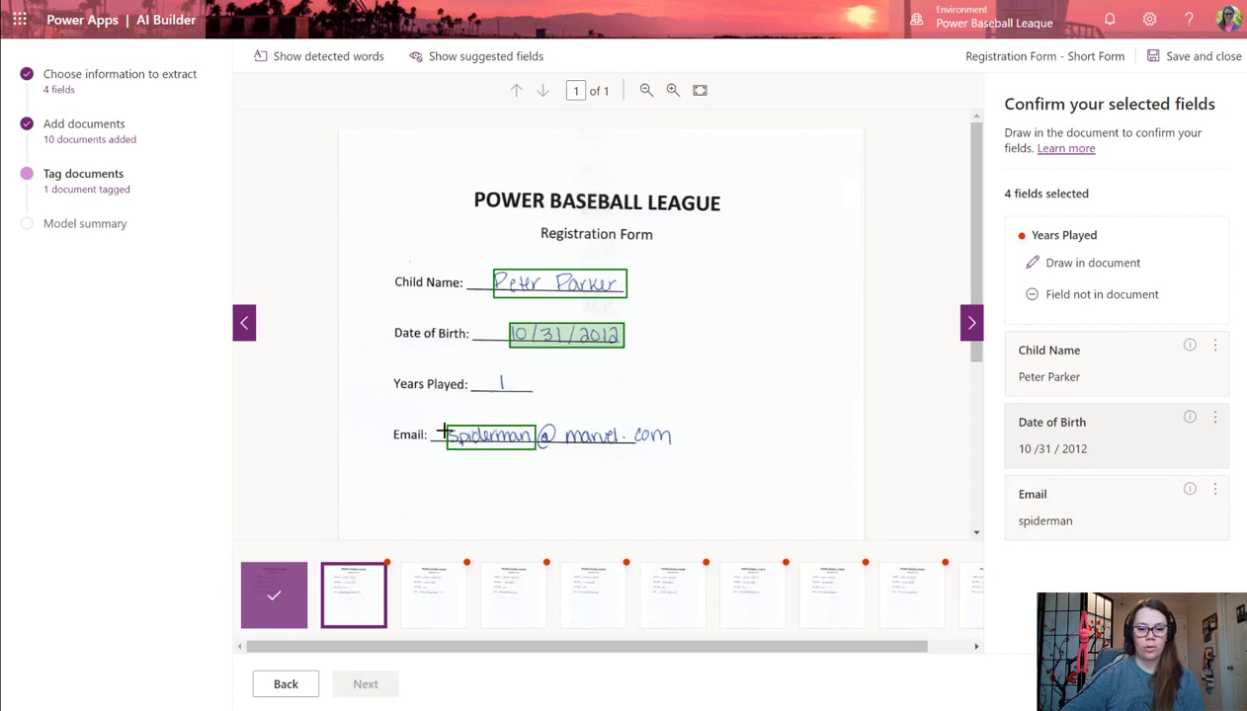
drag(444, 430, 671, 450)
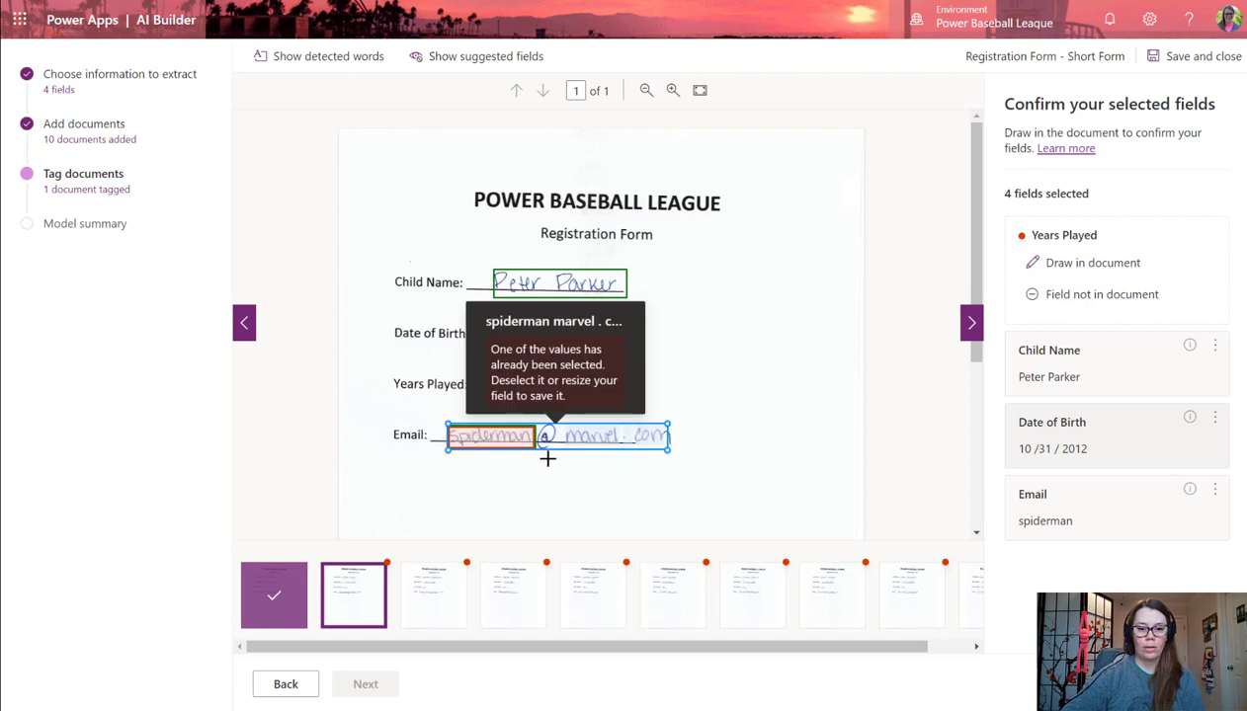
mouse_move(529, 463)
mouse_down()
mouse_move(537, 450)
mouse_move(693, 461)
mouse_up()
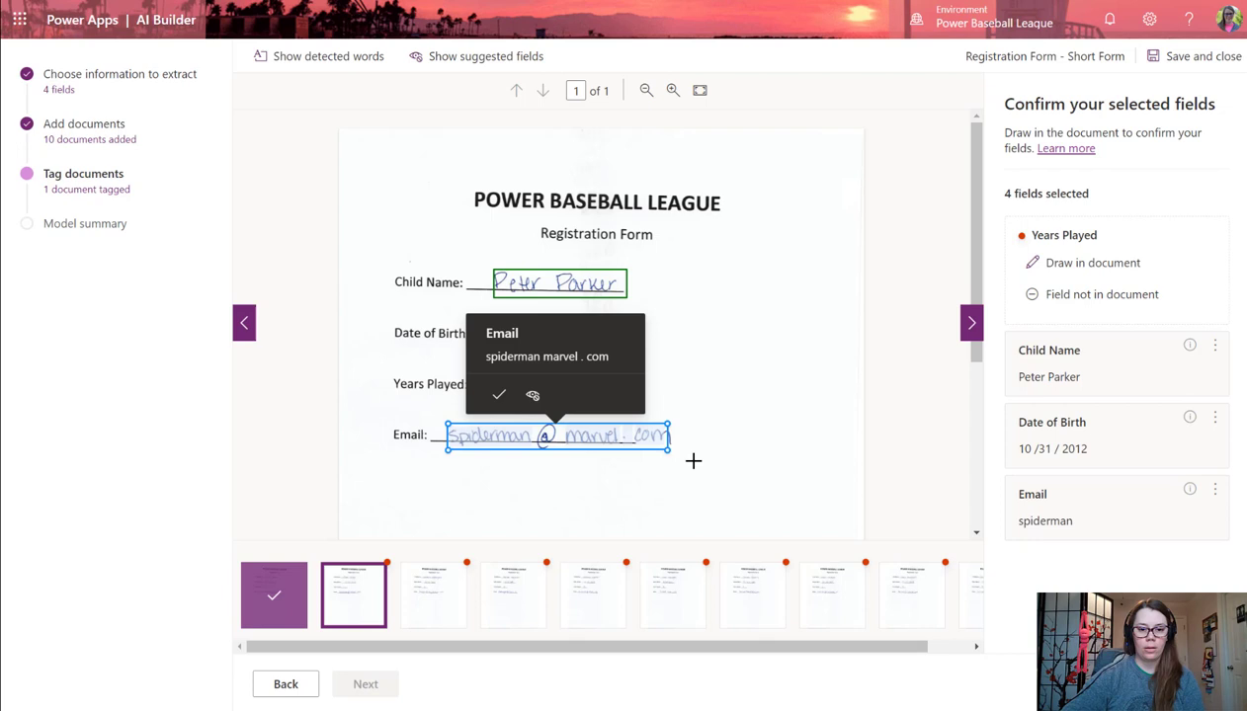
click(502, 393)
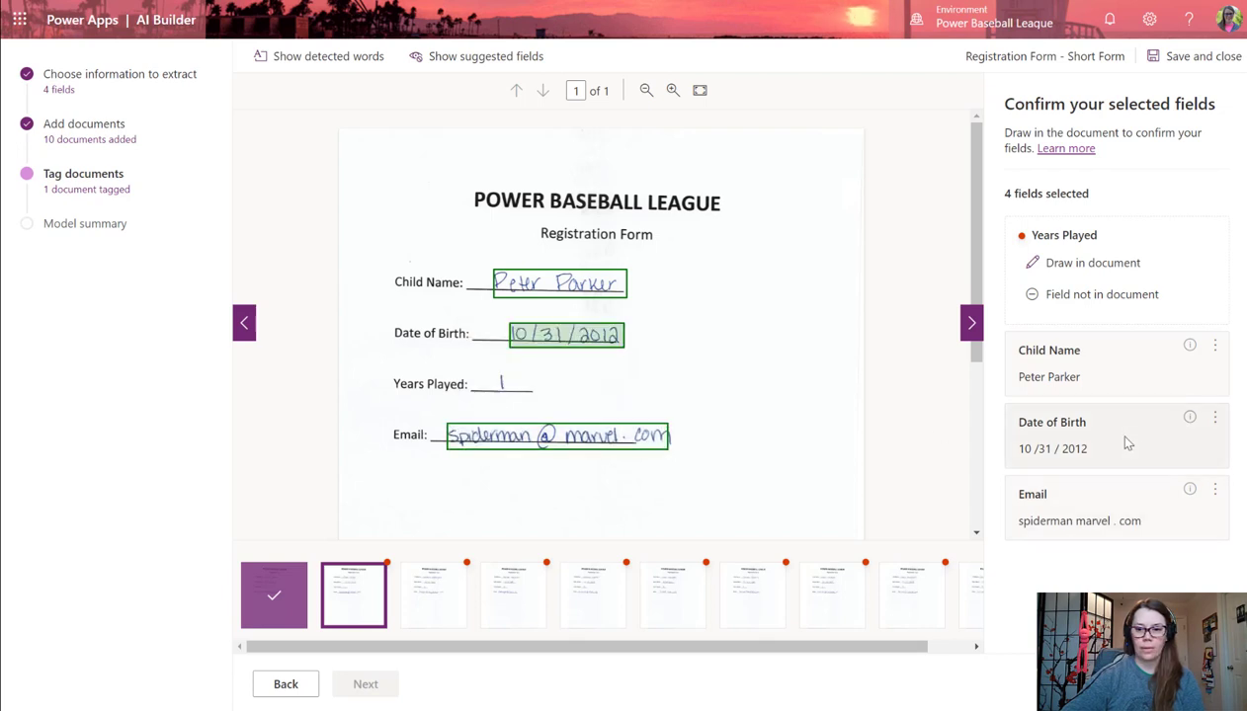
Mark Years Played as not in the second form.
click(1037, 263)
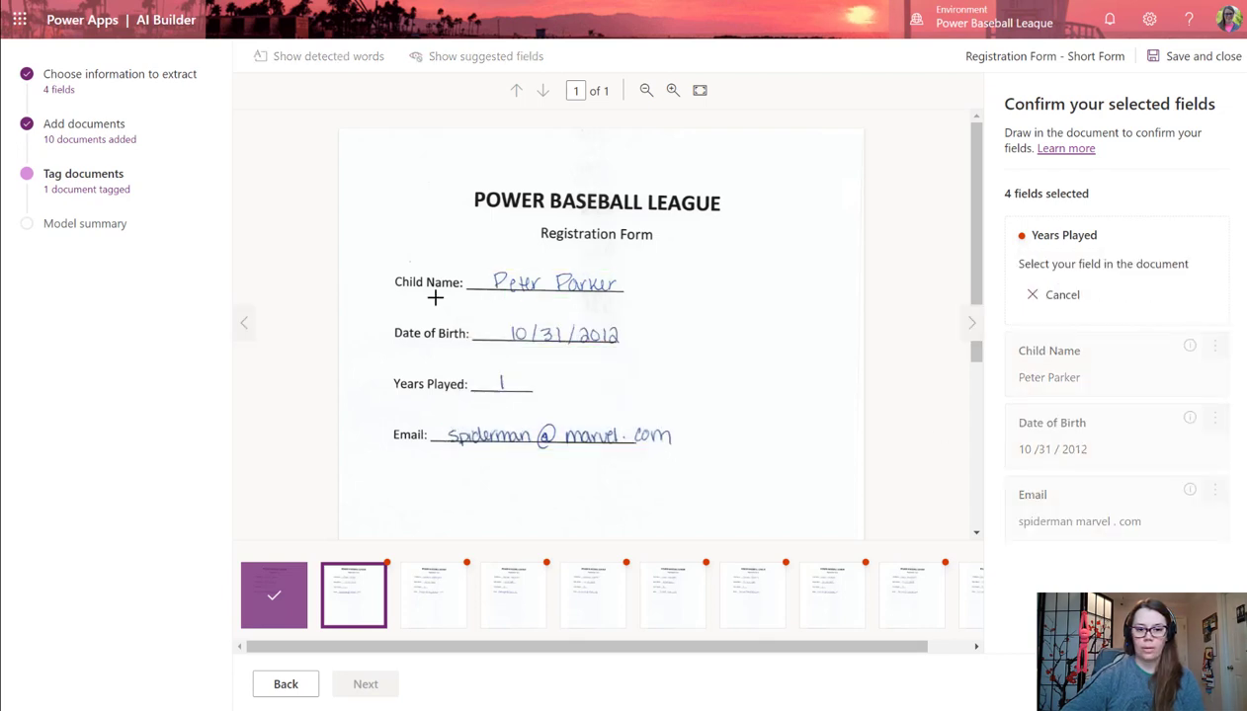
drag(483, 368, 535, 392)
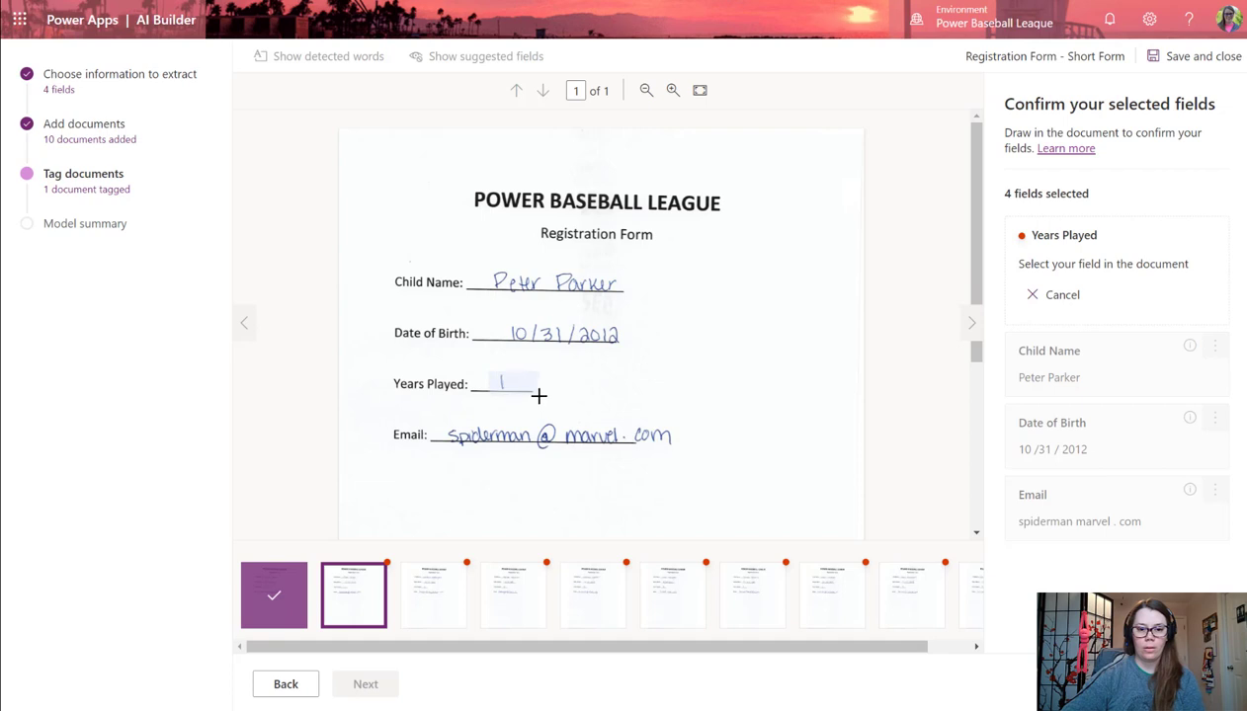
click(1049, 295)
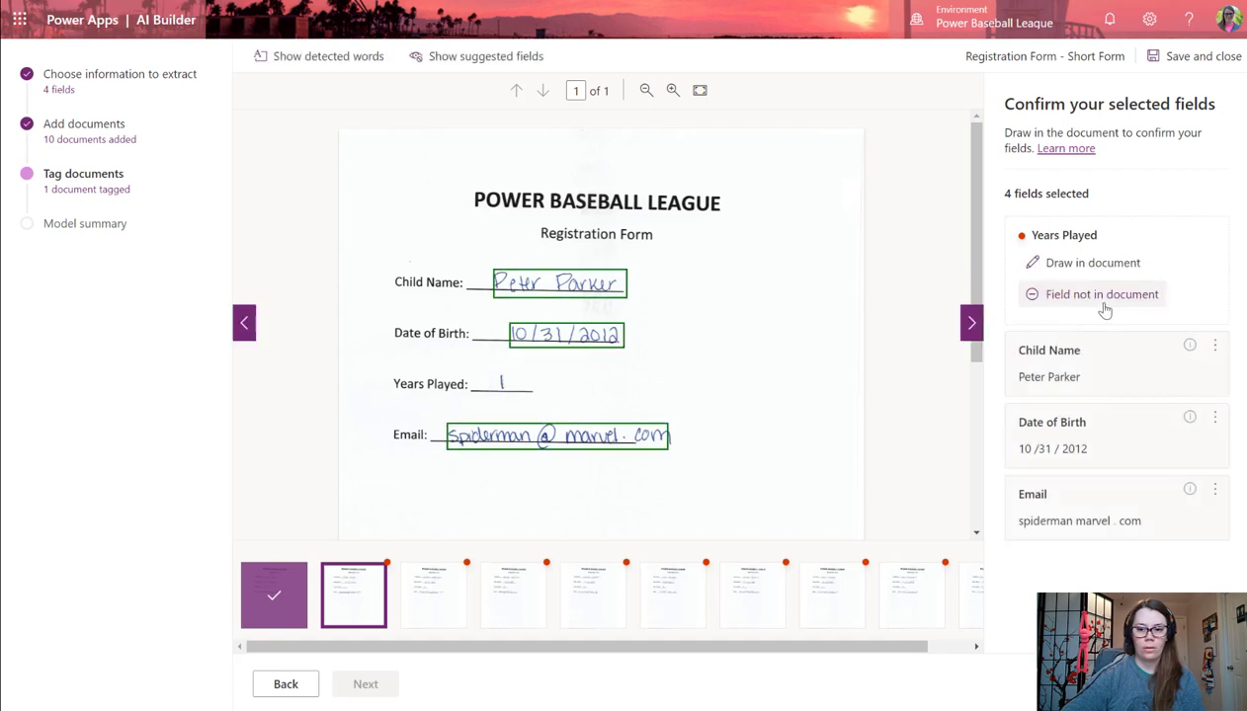
click(1104, 297)
click(431, 596)
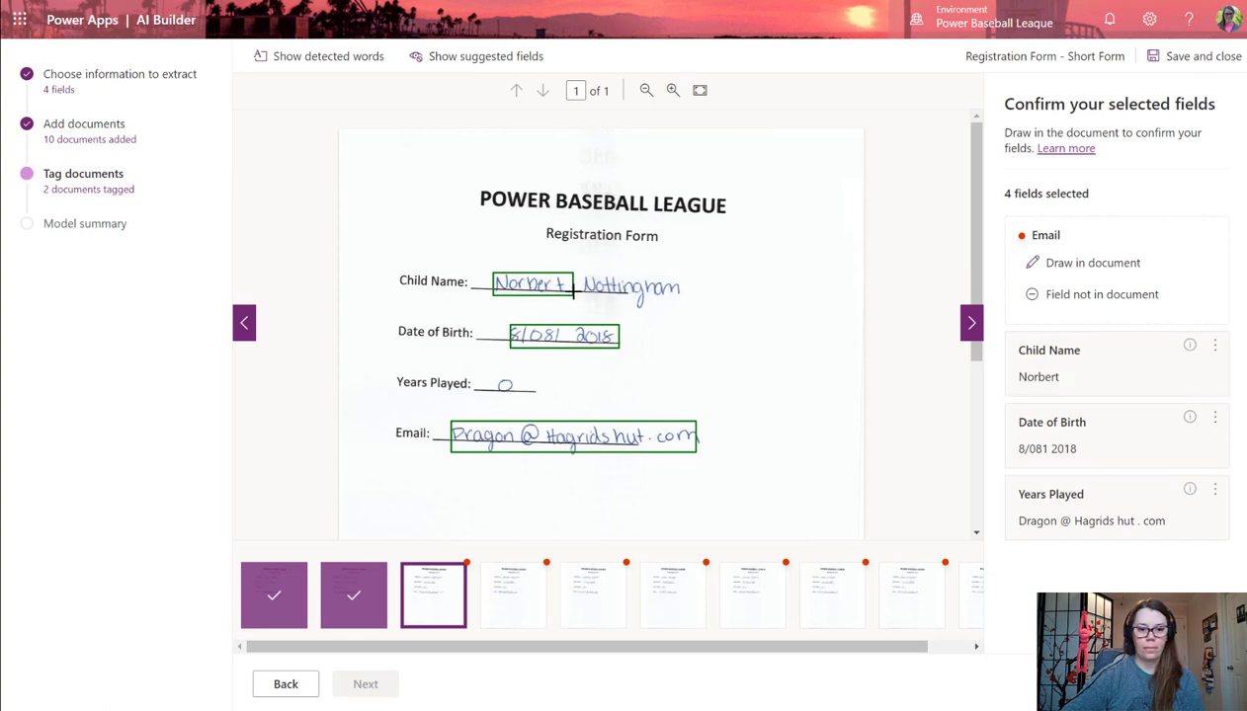
On form 3, extend Child Name to the full name and retag the email as Email.
click(571, 295)
drag(572, 295, 672, 312)
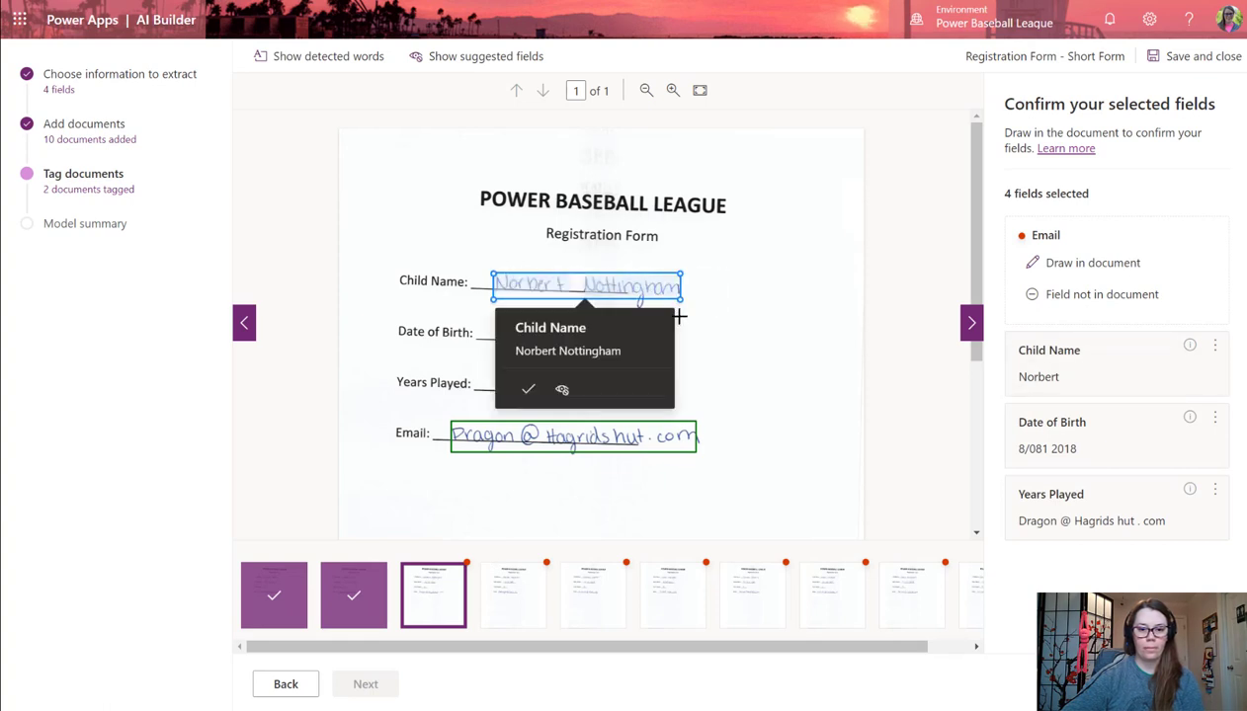
click(520, 390)
click(465, 382)
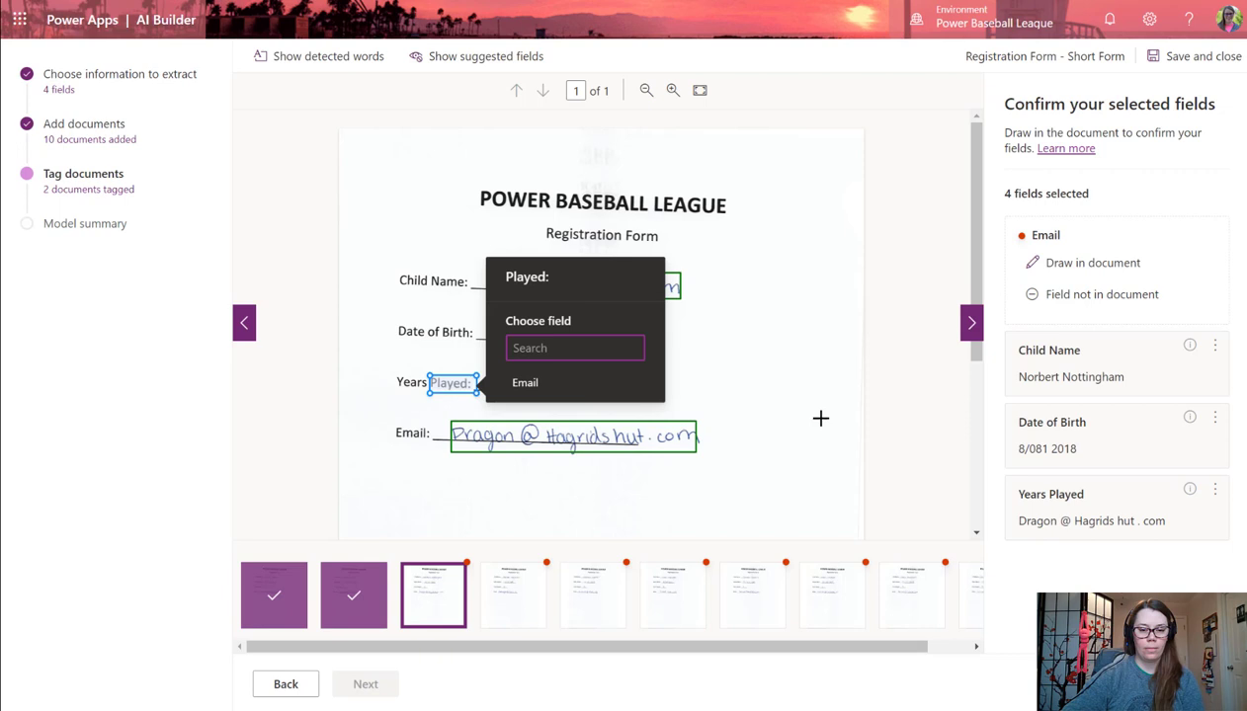
click(818, 417)
click(573, 436)
click(554, 389)
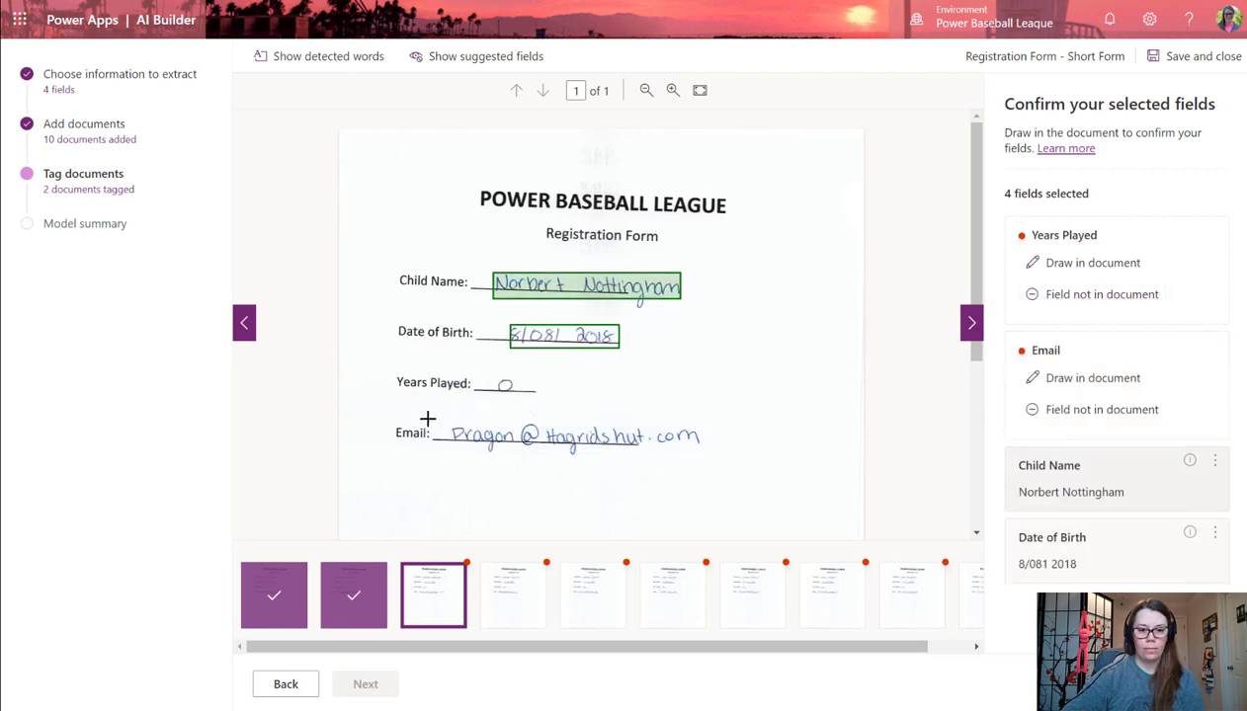
drag(445, 417, 699, 453)
click(565, 392)
On form 4, widen the Child Name box to cover the full name.
click(1101, 293)
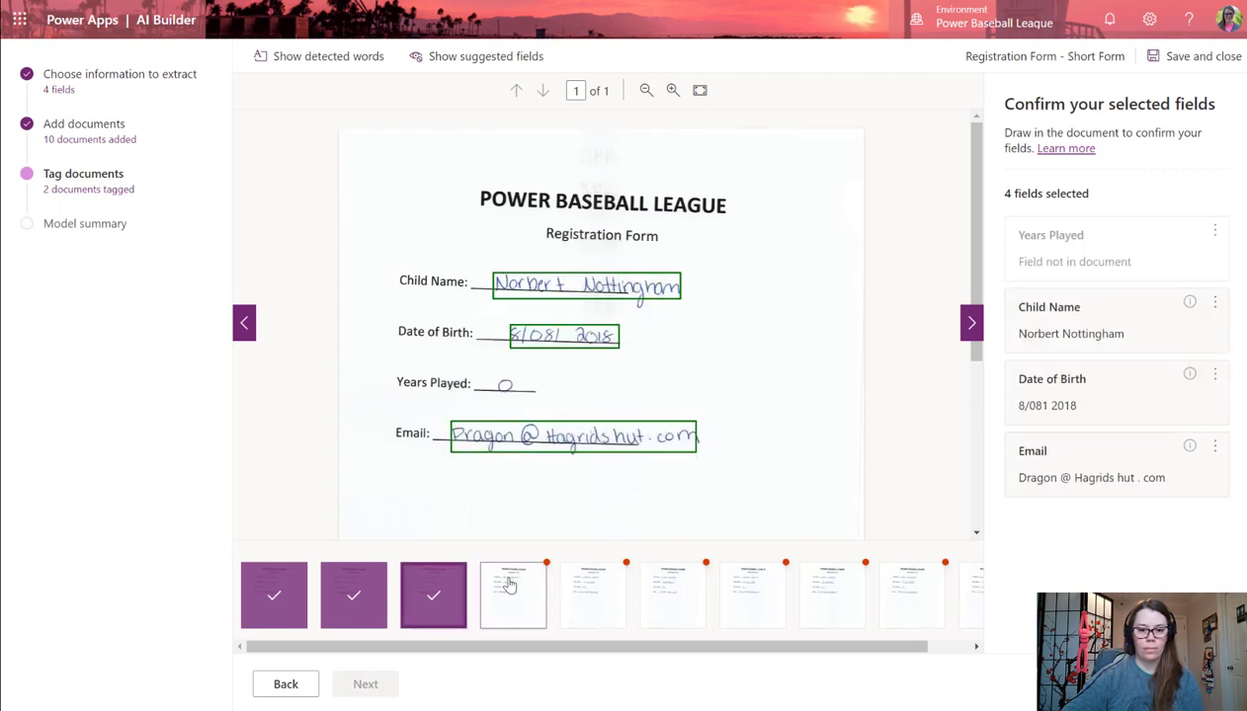
click(522, 288)
drag(563, 283, 666, 283)
click(593, 336)
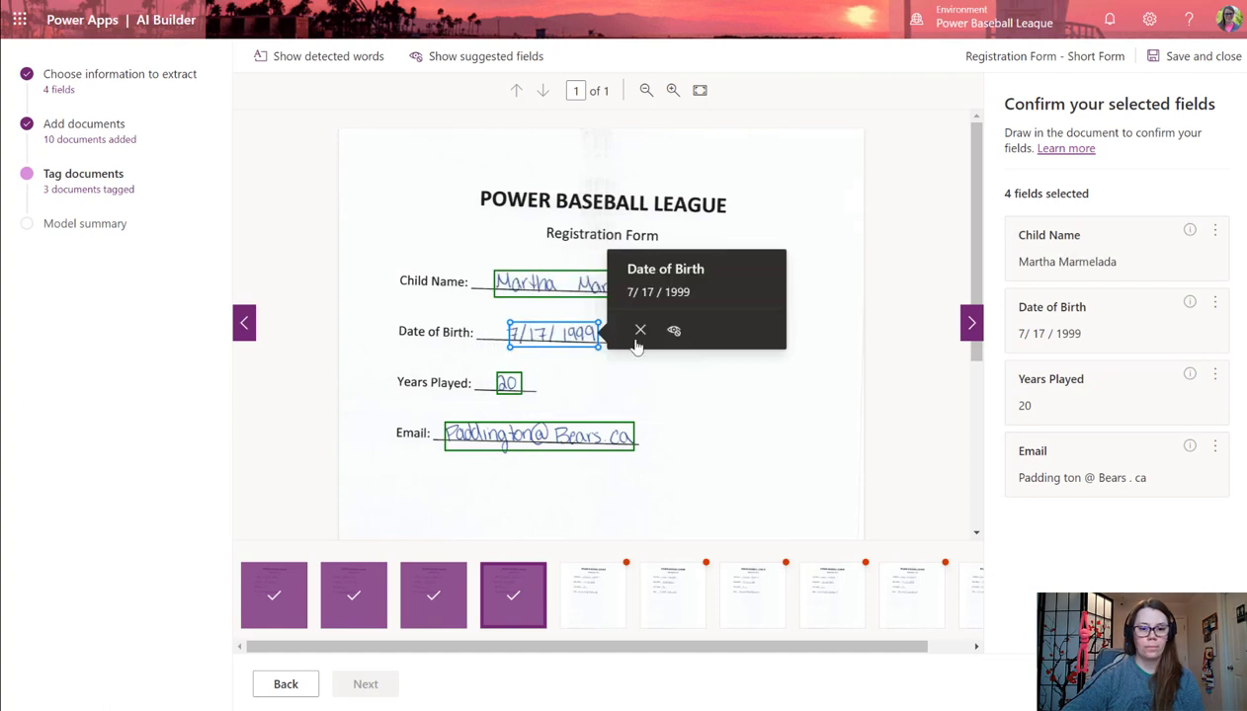
click(501, 445)
Extend the Email box on form 5 and the Child Name box on form 6.
click(593, 591)
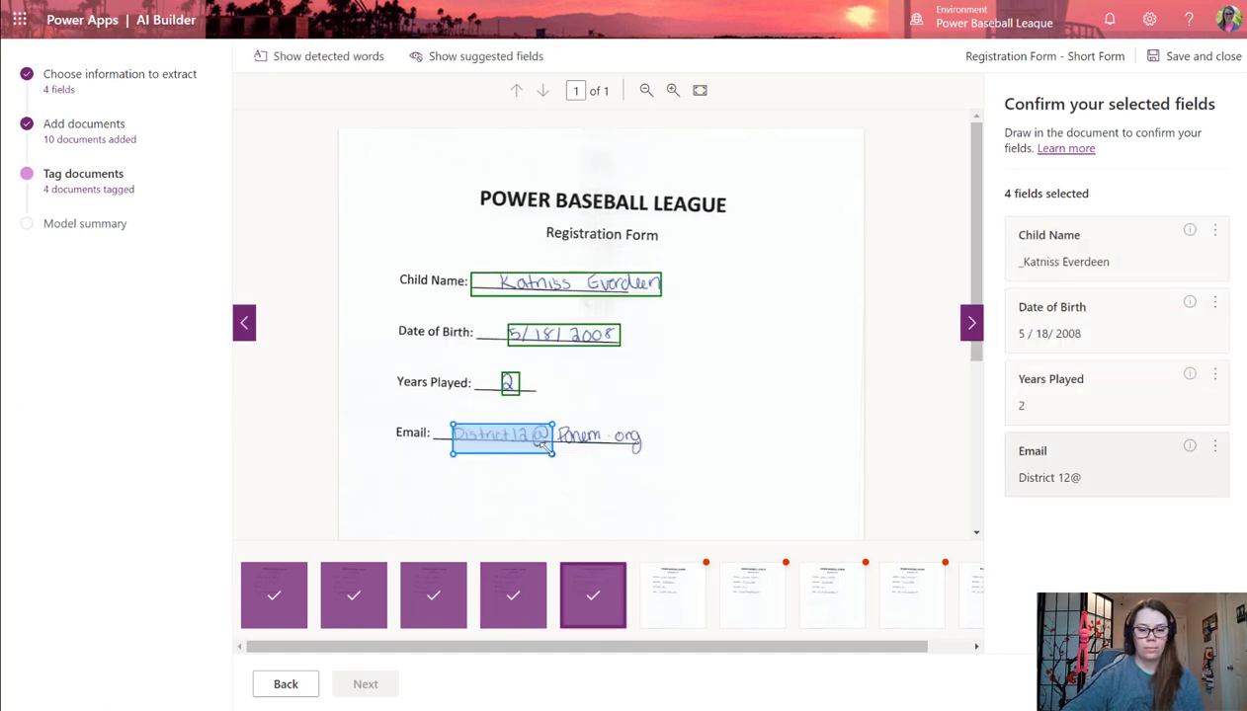
drag(542, 445, 642, 447)
click(671, 595)
click(508, 283)
drag(543, 293, 680, 296)
click(506, 386)
Fix and confirm the full child names on forms 7 and 8.
click(752, 594)
click(568, 291)
click(523, 389)
click(826, 583)
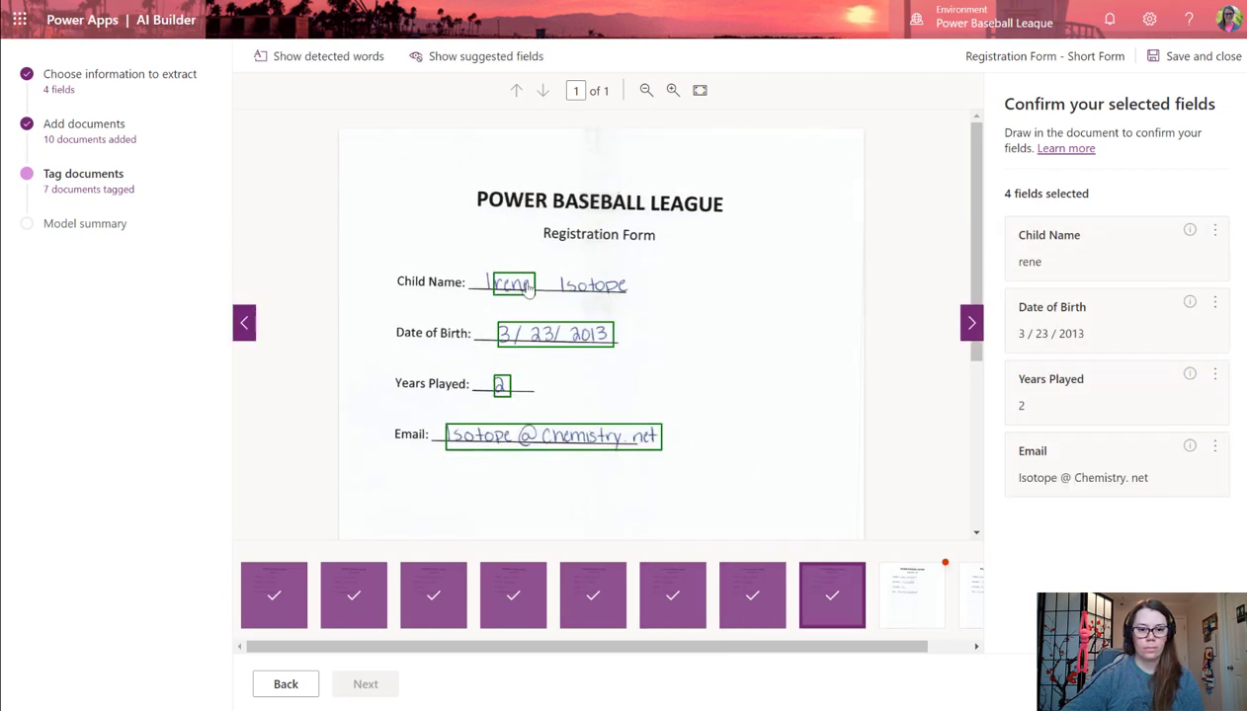
click(529, 286)
drag(535, 296, 629, 295)
click(506, 387)
On the last form, delete the oversized Years Played tag.
click(902, 593)
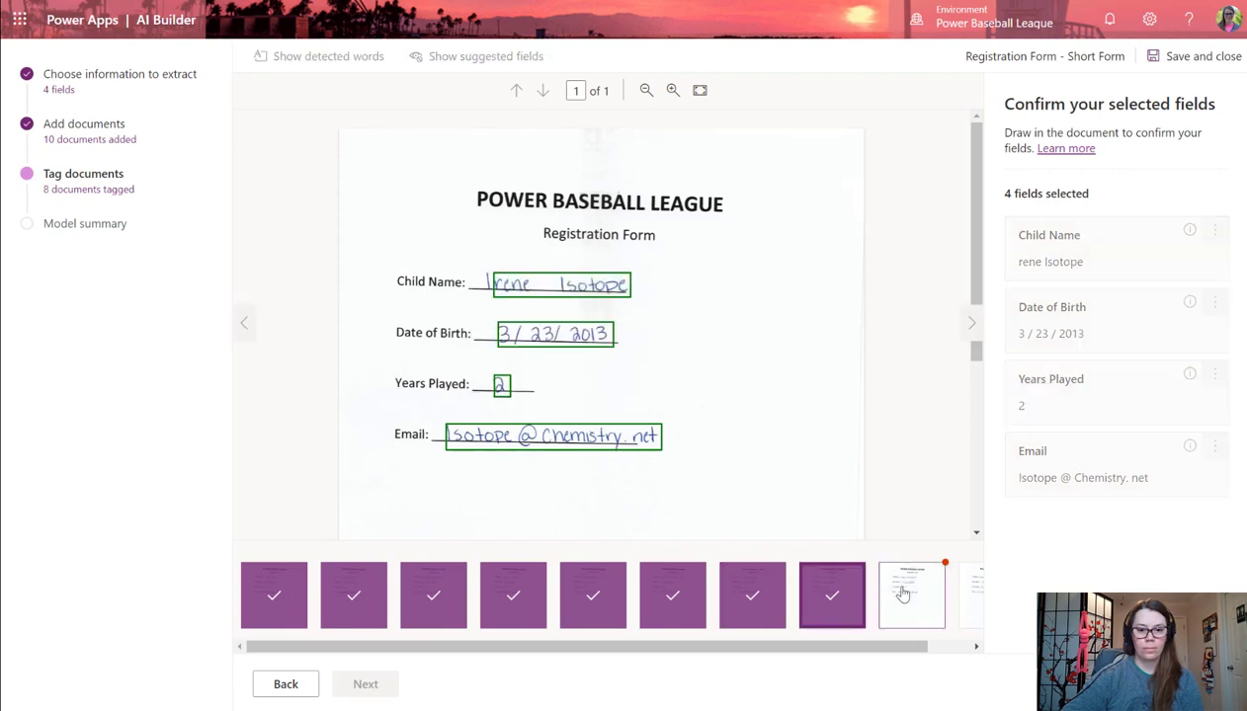
click(971, 595)
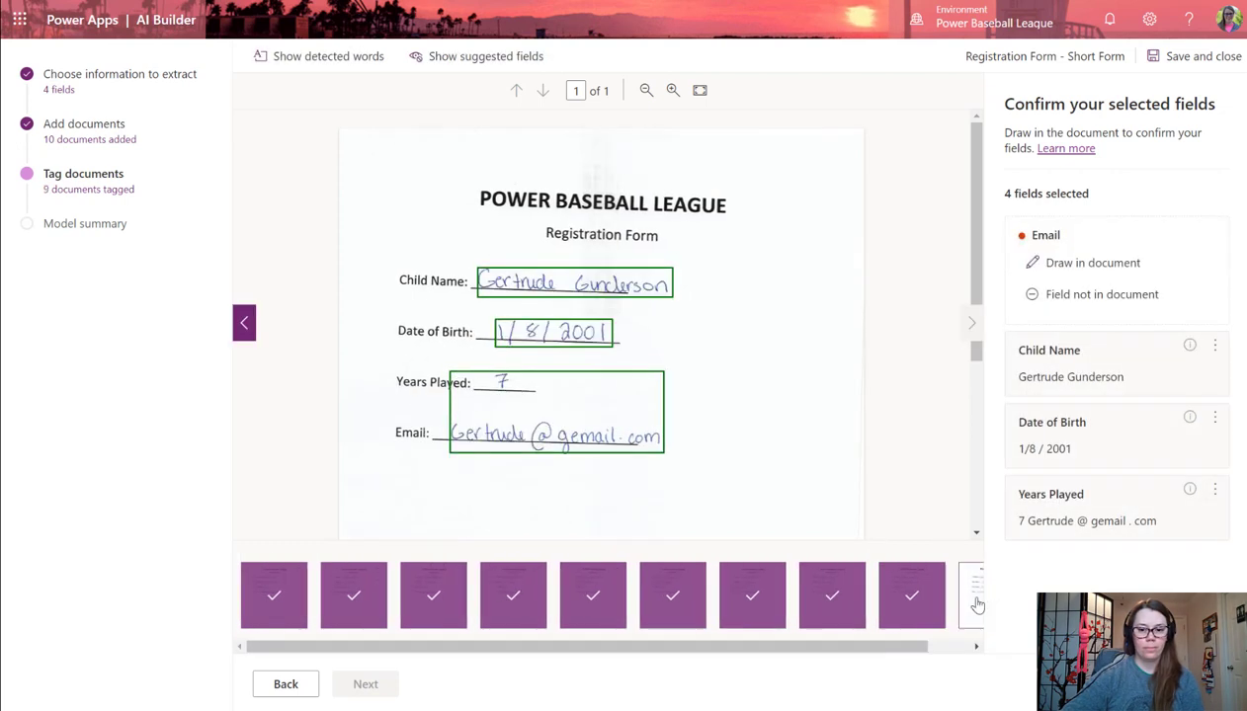
click(1087, 263)
drag(451, 416, 675, 455)
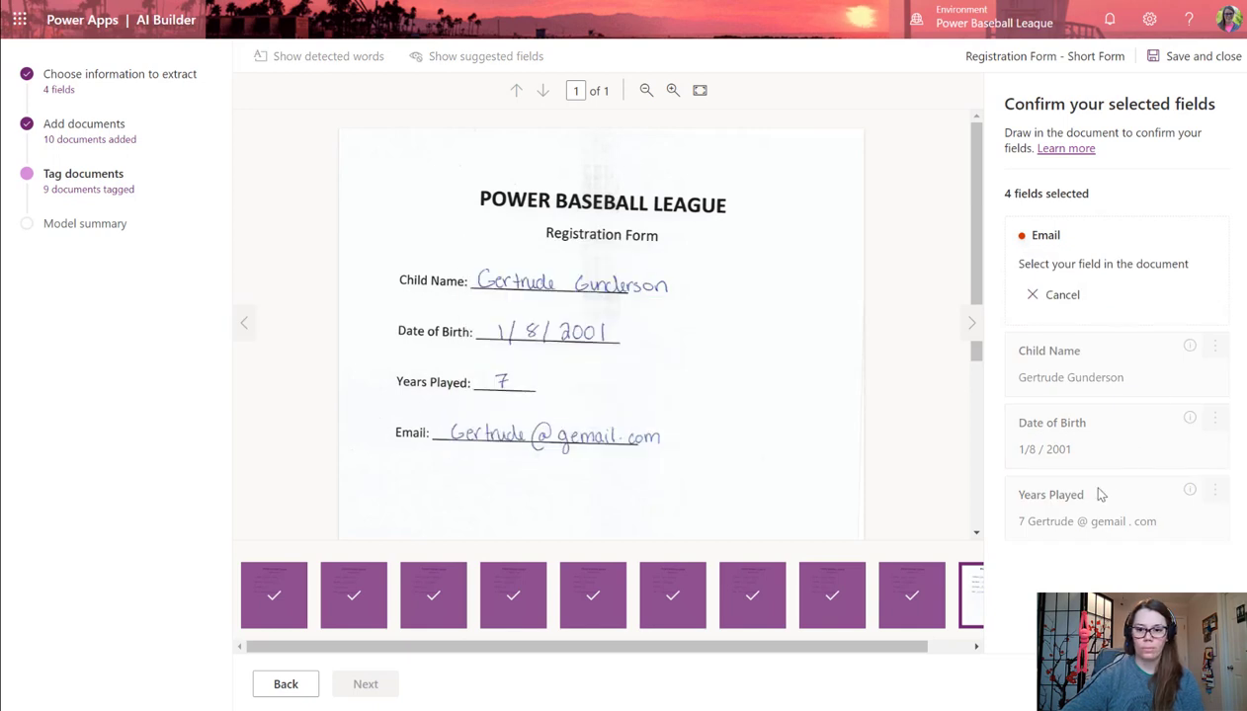
click(1047, 294)
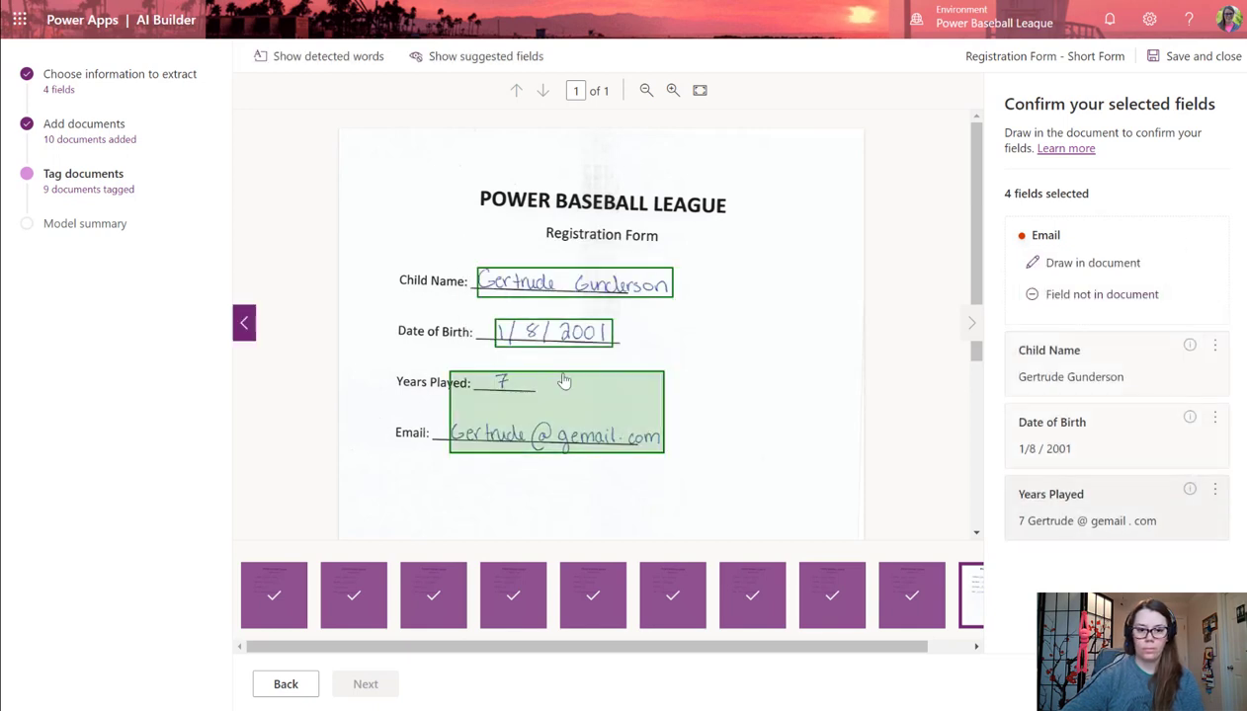
click(1214, 490)
click(1151, 573)
Redraw Years Played around the handwritten 7 and box the full email as Email.
click(1086, 263)
drag(523, 389, 482, 374)
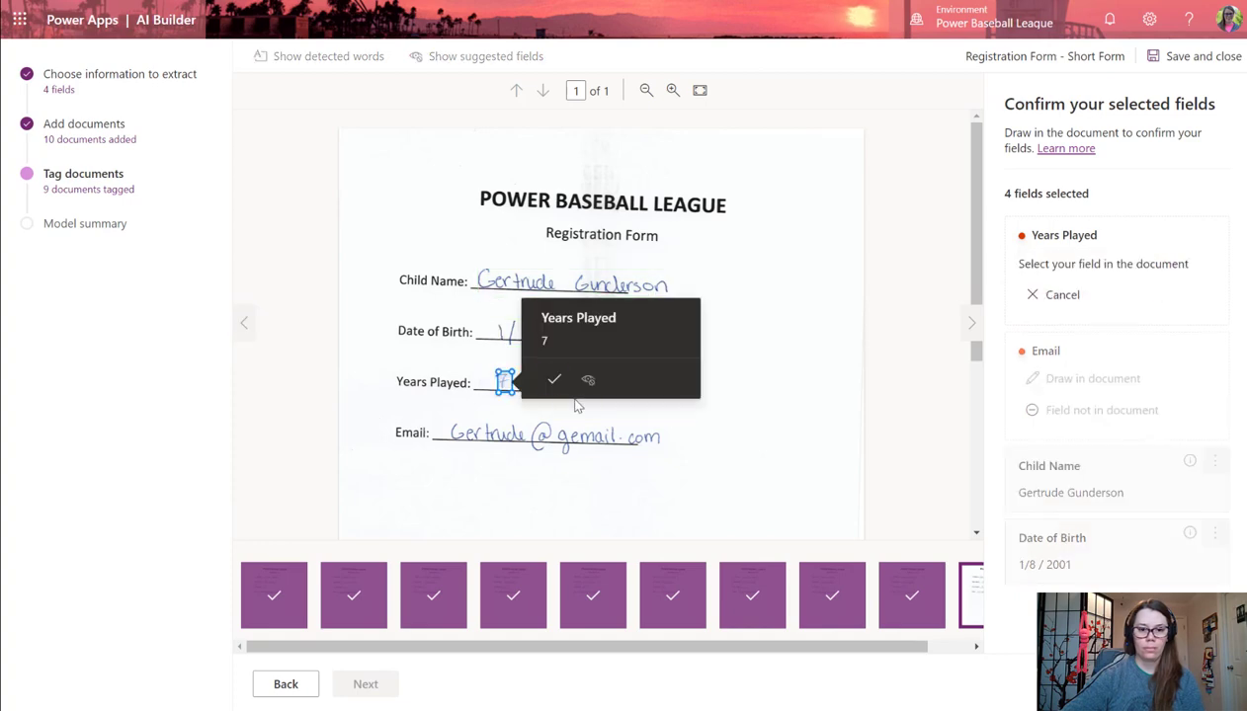
click(554, 380)
click(1087, 263)
drag(666, 454, 450, 419)
click(514, 393)
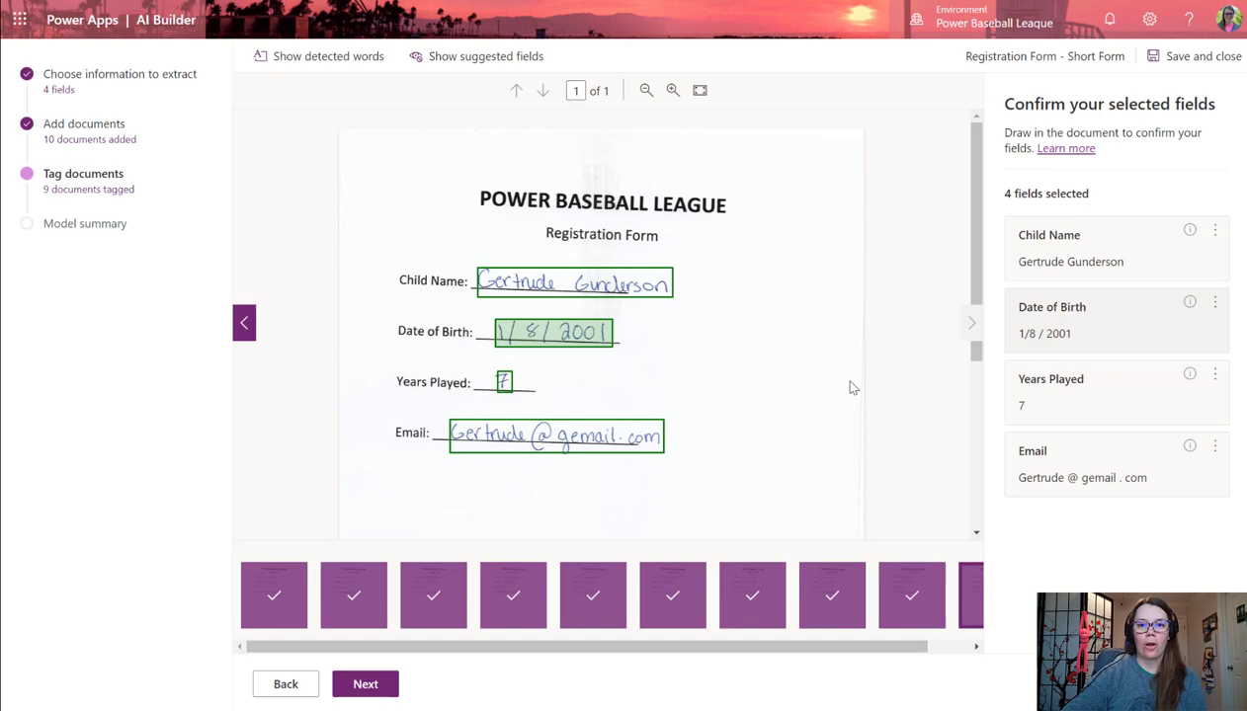
Review the summary of ten images and four fields, then start training.
click(375, 687)
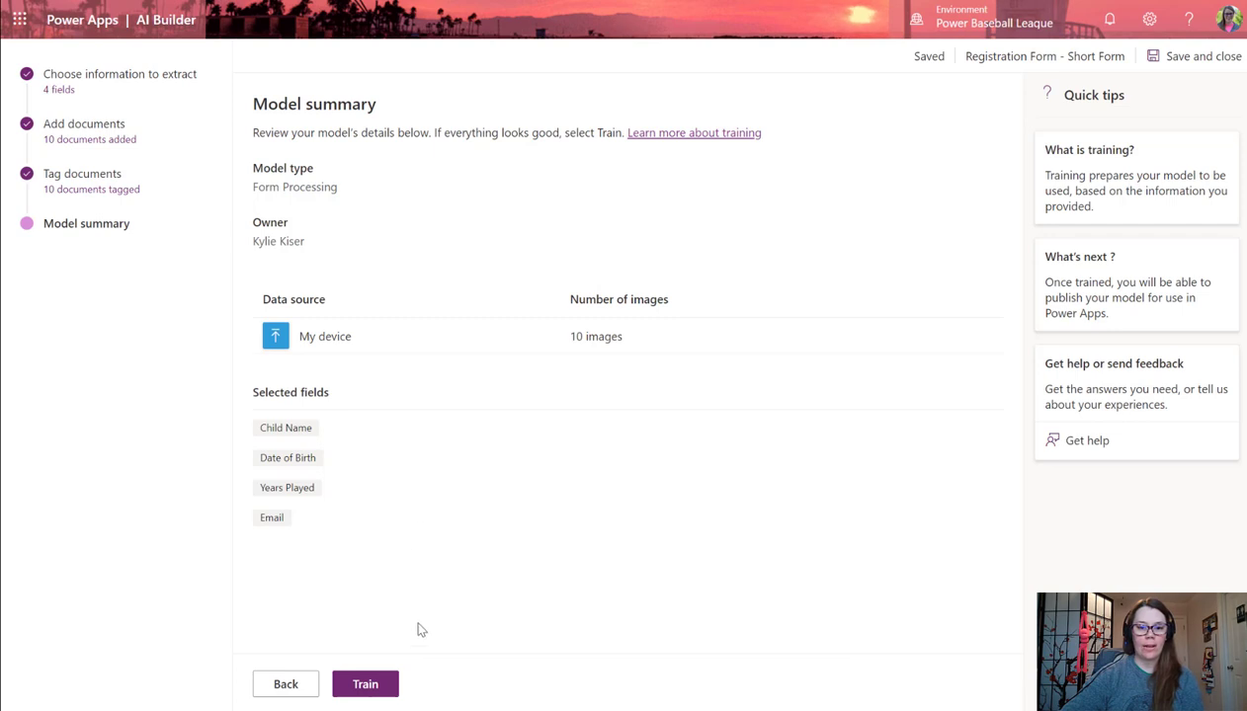
click(388, 689)
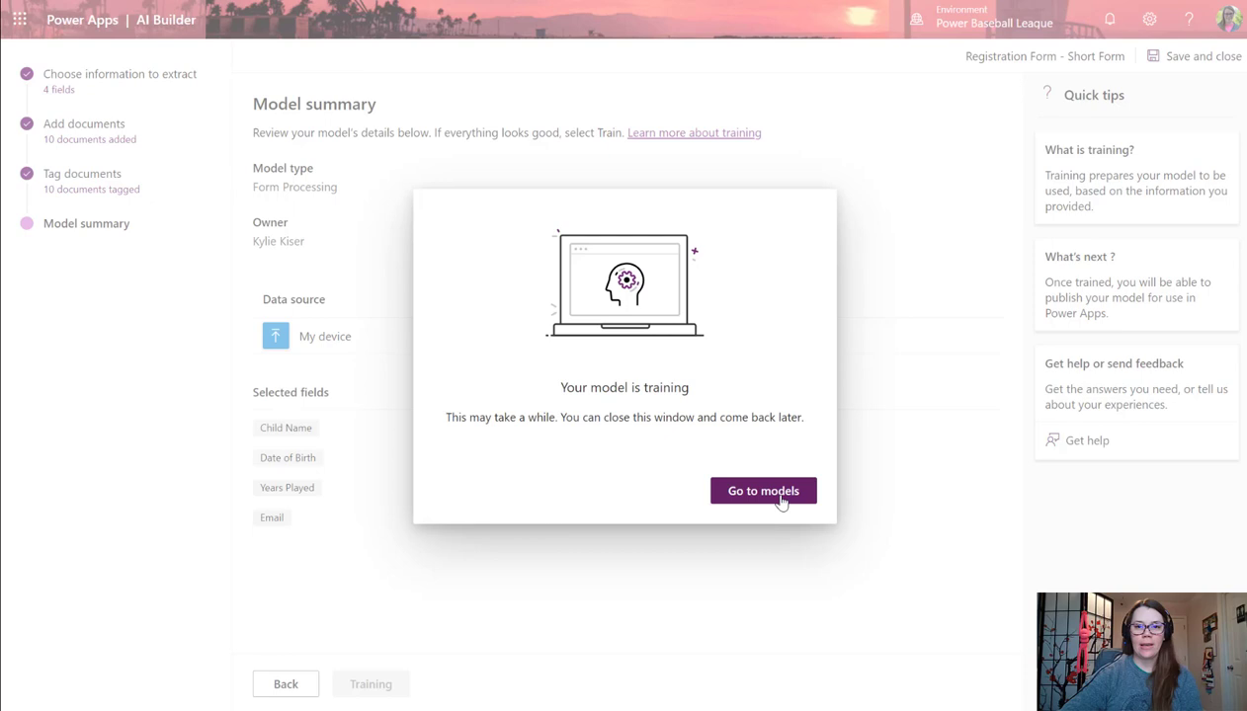
Return to the models list to see the model's Training status.
click(782, 501)
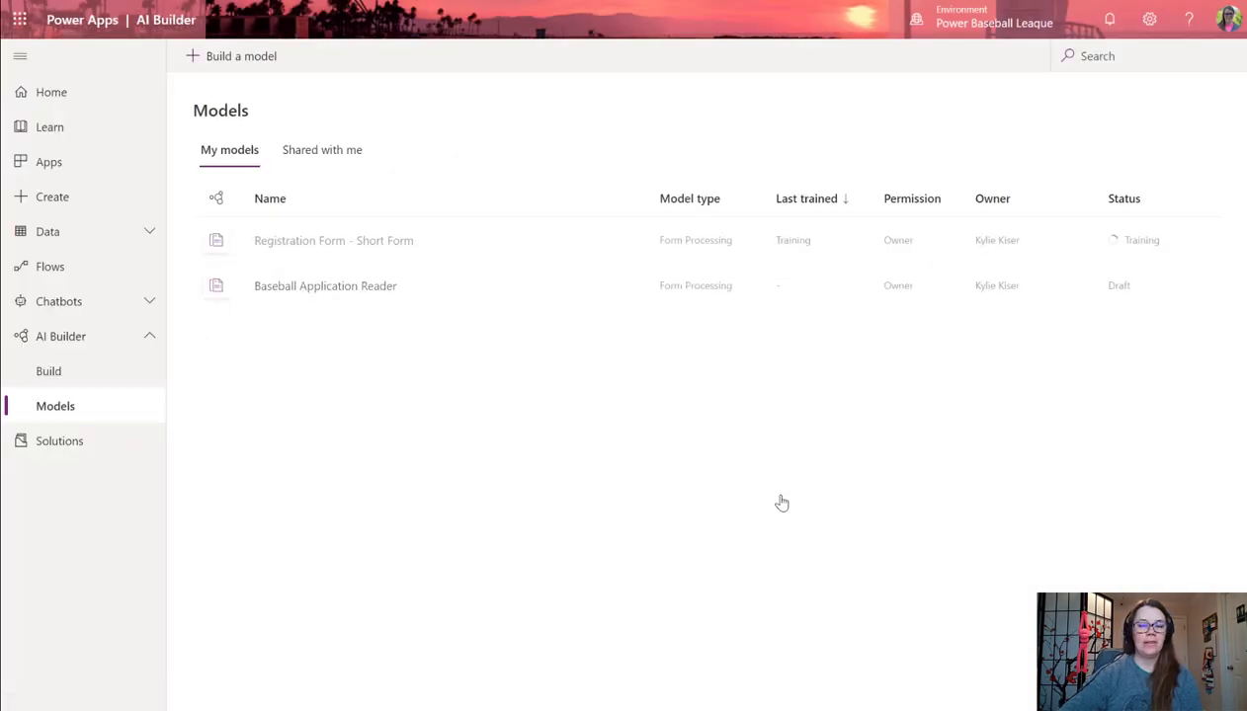